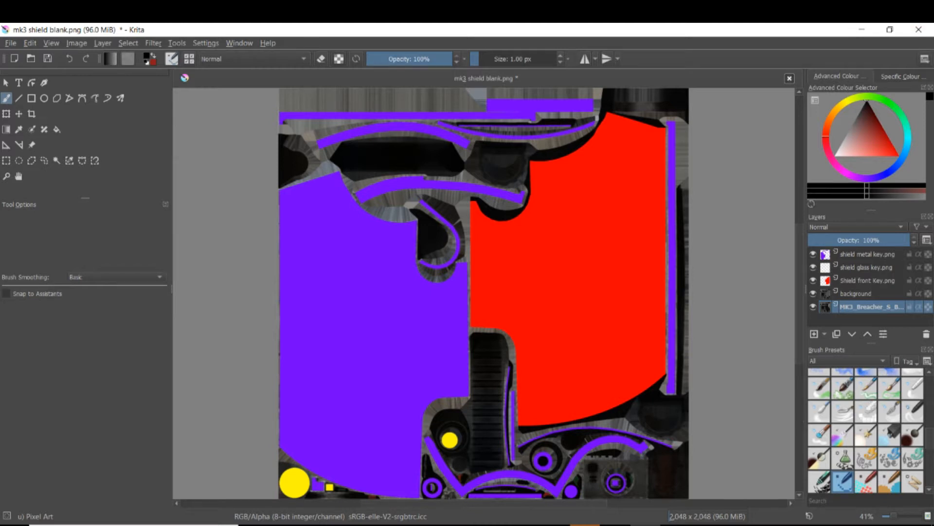
Step: Hide the shield front, metal and glass key layers and the original MK3_Breacher layer, and select the background layer
{"action": "scroll", "coordinate": [603, 330], "scroll_direction": "down", "scroll_amount": 2}
{"action": "left_click_drag", "start_coordinate": [595, 328], "coordinate": [566, 308]}
{"action": "scroll", "coordinate": [536, 317], "scroll_direction": "up", "scroll_amount": 2}
{"action": "scroll", "coordinate": [536, 313], "scroll_direction": "down", "scroll_amount": 1}
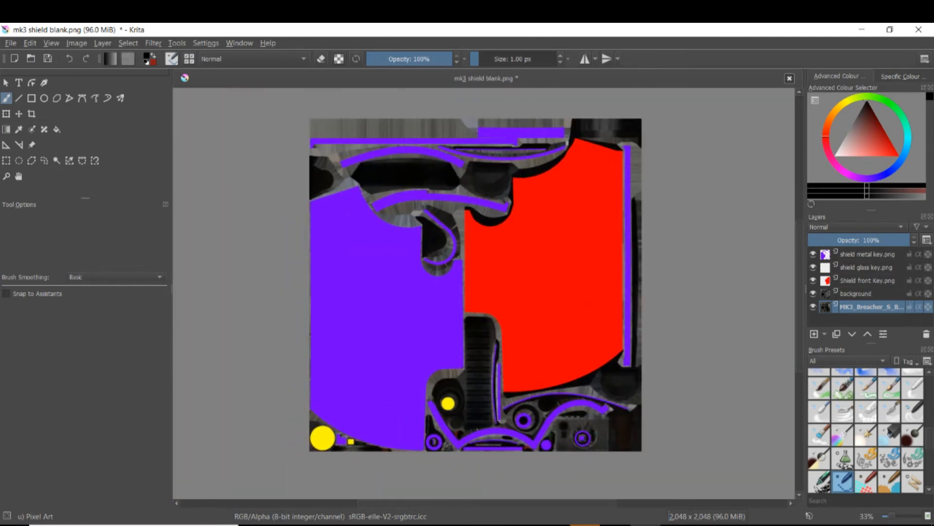
{"action": "left_click", "coordinate": [813, 280]}
{"action": "left_click", "coordinate": [813, 254]}
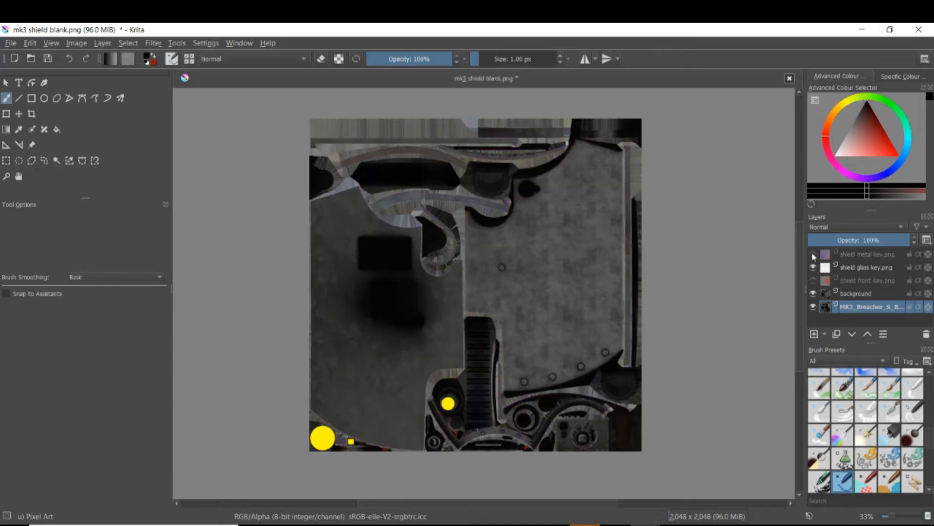
{"action": "left_click", "coordinate": [812, 267]}
{"action": "left_click", "coordinate": [812, 307]}
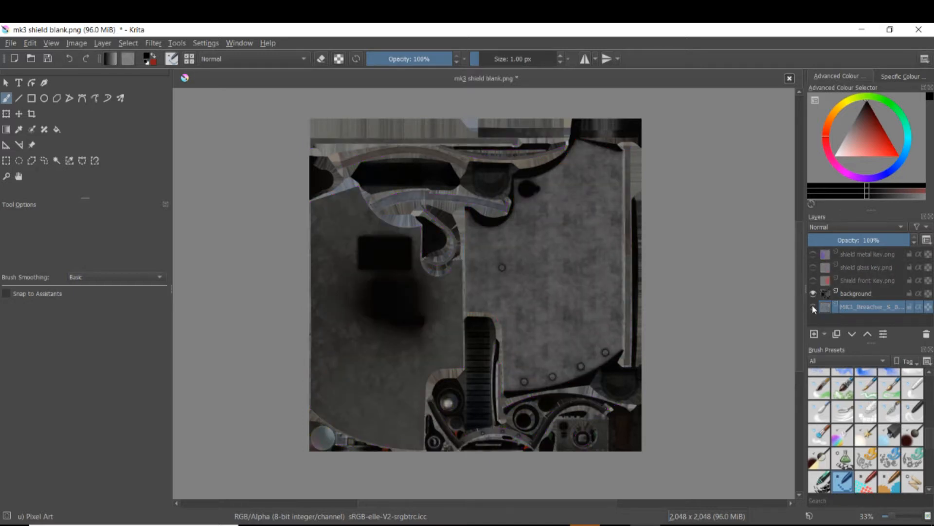
{"action": "left_click", "coordinate": [859, 293]}
Step: Increase the brush size to 78 px
{"action": "scroll", "coordinate": [566, 307], "scroll_direction": "up", "scroll_amount": 2}
{"action": "scroll", "coordinate": [566, 307], "scroll_direction": "down", "scroll_amount": 2}
{"action": "left_click_drag", "start_coordinate": [563, 309], "coordinate": [577, 296]}
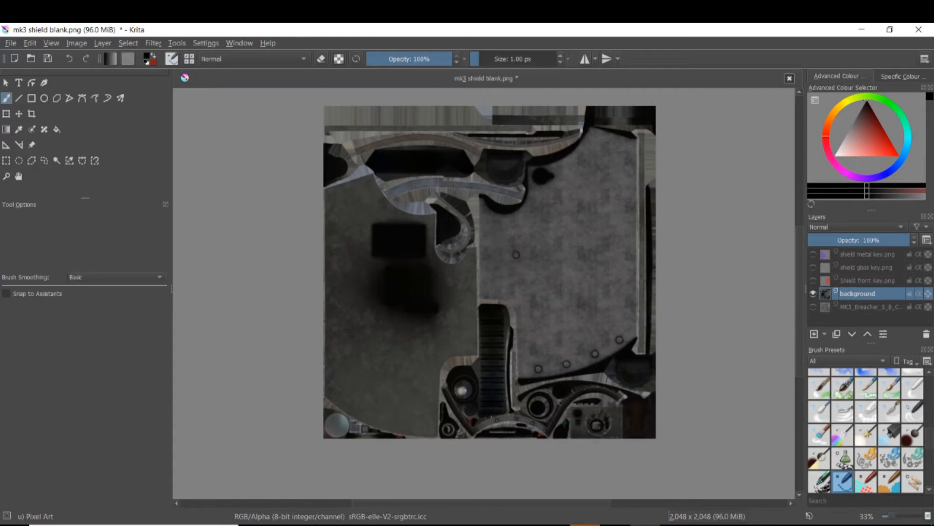
{"action": "scroll", "coordinate": [606, 217], "scroll_direction": "up", "scroll_amount": 3}
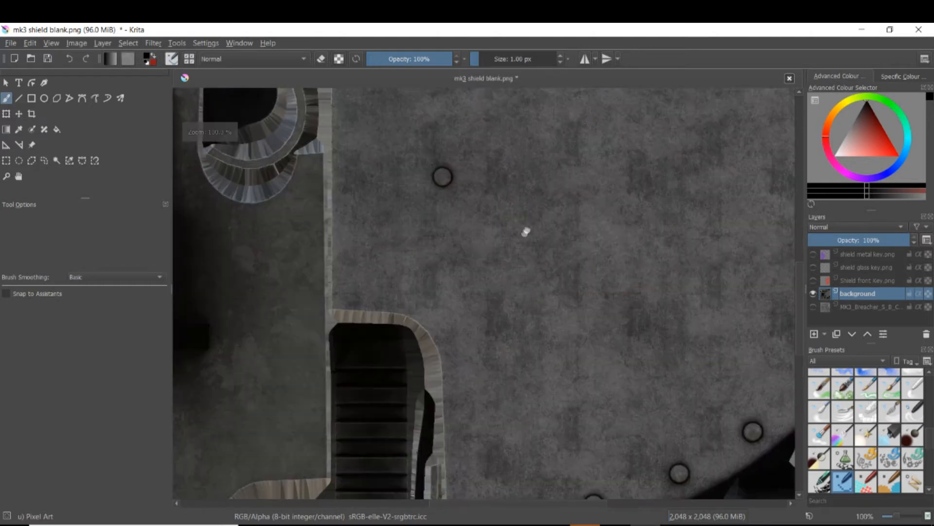
{"action": "scroll", "coordinate": [605, 217], "scroll_direction": "down", "scroll_amount": 2}
{"action": "key", "text": "bracketright"}
{"action": "key", "text": "bracketright"}
{"action": "key", "text": "bracketright"}
{"action": "key", "text": "bracketright"}
{"action": "key", "text": "bracketright"}
{"action": "key", "text": "bracketright"}
{"action": "key", "text": "bracketright"}
{"action": "key", "text": "bracketright"}
{"action": "key", "text": "bracketright"}
{"action": "key", "text": "bracketright"}
{"action": "key", "text": "bracketright"}
{"action": "key", "text": "bracketright"}
{"action": "key", "text": "bracketright"}
{"action": "key", "text": "bracketright"}
{"action": "key", "text": "bracketright"}
{"action": "key", "text": "bracketright"}
{"action": "key", "text": "bracketright"}
{"action": "key", "text": "bracketright"}
{"action": "key", "text": "bracketright"}
{"action": "key", "text": "bracketright"}
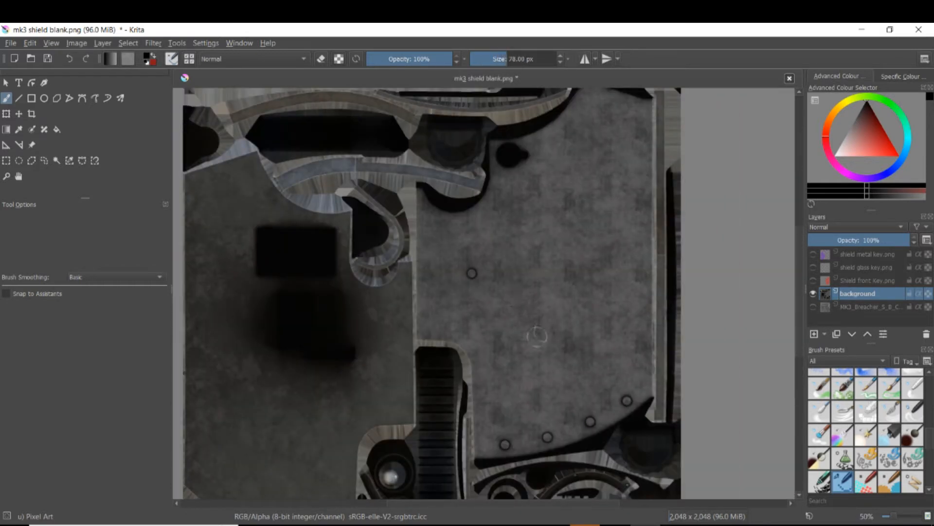
Step: Show the original MK3_Breacher layer in place of the background layer and examine its shield front, lens and dial details
{"action": "mouse_move", "coordinate": [579, 350]}
{"action": "left_mouse_down"}
{"action": "mouse_move", "coordinate": [638, 194]}
{"action": "mouse_move", "coordinate": [670, 180]}
{"action": "left_mouse_up"}
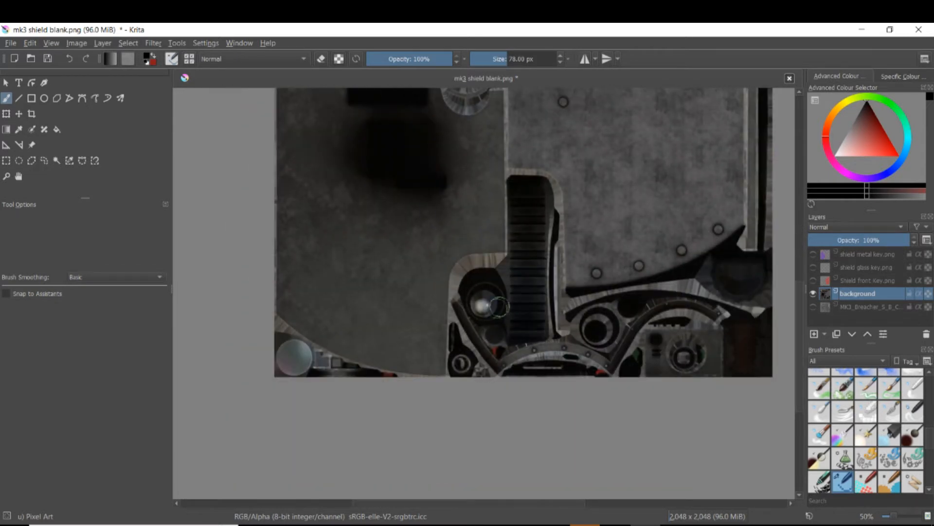
{"action": "left_click_drag", "start_coordinate": [450, 345], "coordinate": [405, 379]}
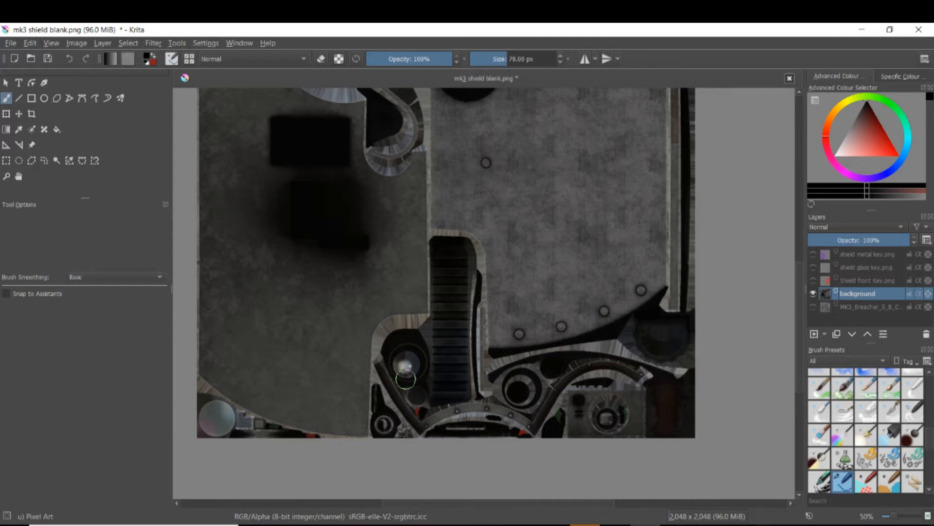
{"action": "mouse_move", "coordinate": [486, 207]}
{"action": "left_mouse_down"}
{"action": "mouse_move", "coordinate": [532, 358]}
{"action": "mouse_move", "coordinate": [529, 310]}
{"action": "left_mouse_up"}
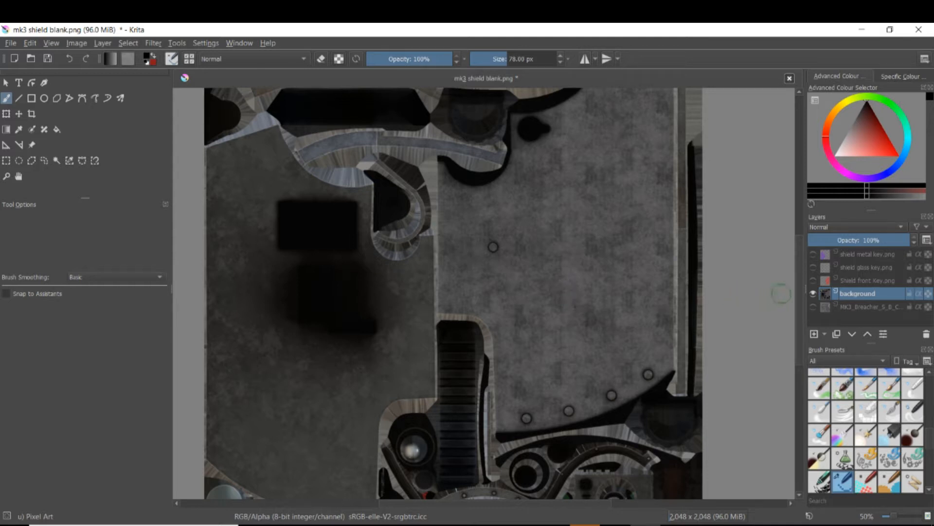
{"action": "mouse_move", "coordinate": [816, 285]}
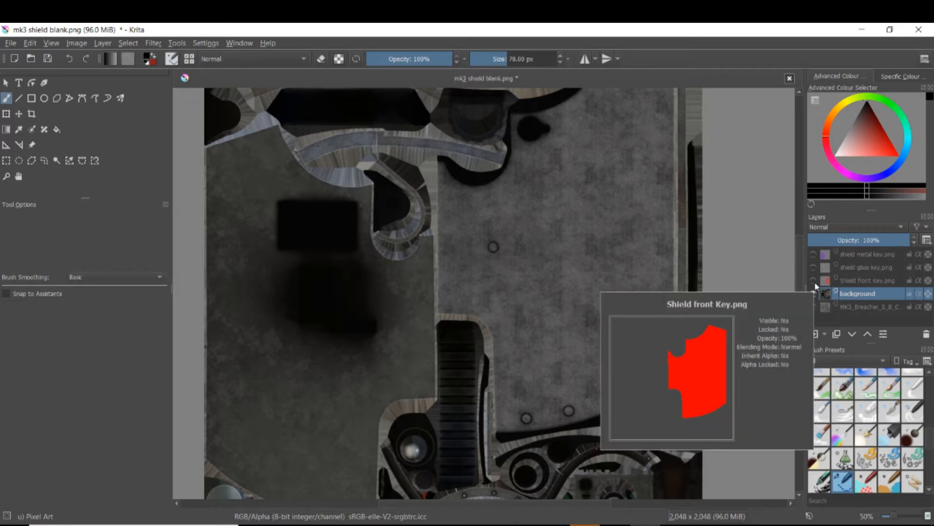
{"action": "left_click", "coordinate": [814, 293]}
{"action": "left_click", "coordinate": [814, 306]}
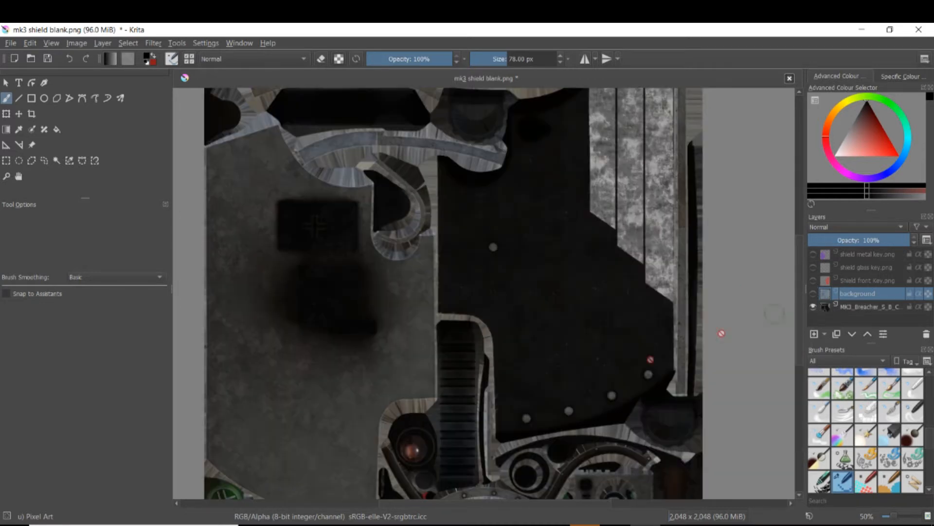
{"action": "scroll", "coordinate": [525, 404], "scroll_direction": "down", "scroll_amount": 2}
{"action": "left_click_drag", "start_coordinate": [526, 405], "coordinate": [539, 356]}
{"action": "scroll", "coordinate": [534, 307], "scroll_direction": "up", "scroll_amount": 2}
{"action": "scroll", "coordinate": [535, 307], "scroll_direction": "down", "scroll_amount": 2}
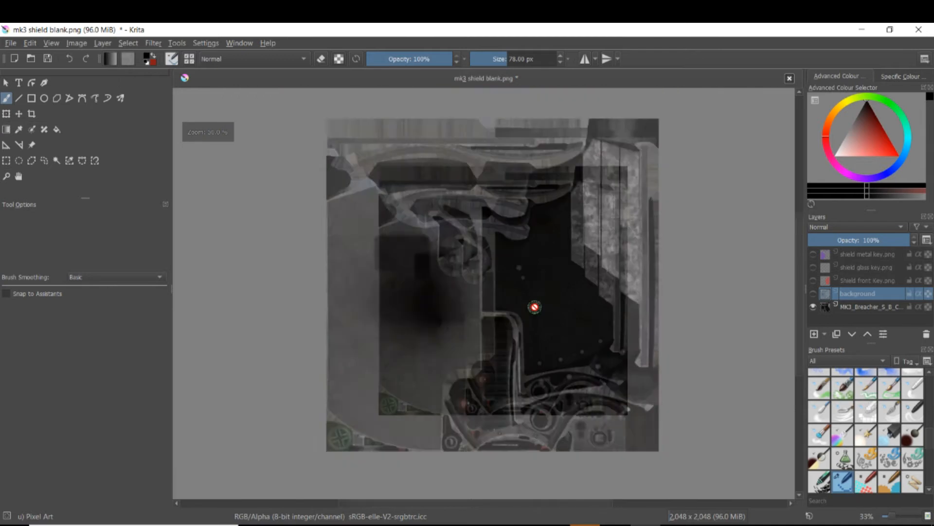
{"action": "scroll", "coordinate": [534, 307], "scroll_direction": "up", "scroll_amount": 1}
{"action": "left_click_drag", "start_coordinate": [534, 307], "coordinate": [559, 325]}
{"action": "scroll", "coordinate": [559, 326], "scroll_direction": "down", "scroll_amount": 2}
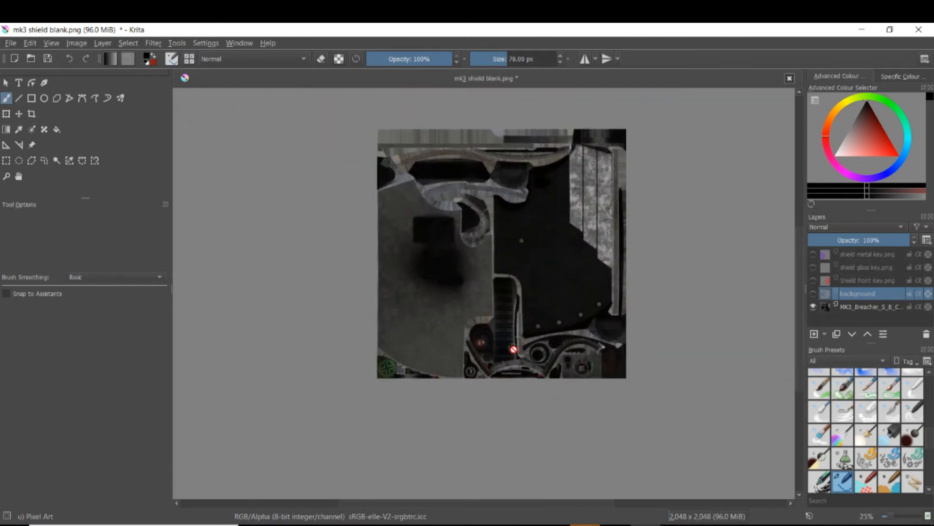
{"action": "scroll", "coordinate": [514, 349], "scroll_direction": "up", "scroll_amount": 1}
{"action": "left_click_drag", "start_coordinate": [514, 349], "coordinate": [510, 436]}
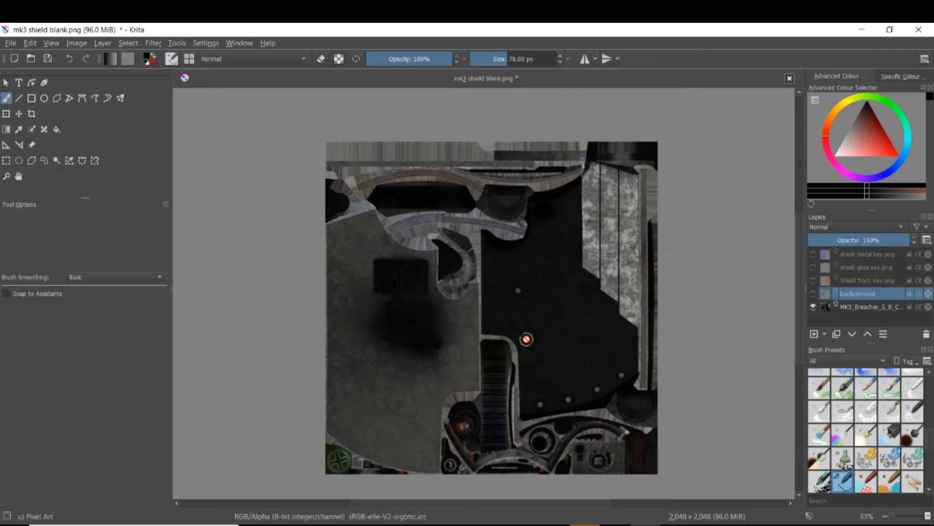
{"action": "scroll", "coordinate": [446, 456], "scroll_direction": "up", "scroll_amount": 2}
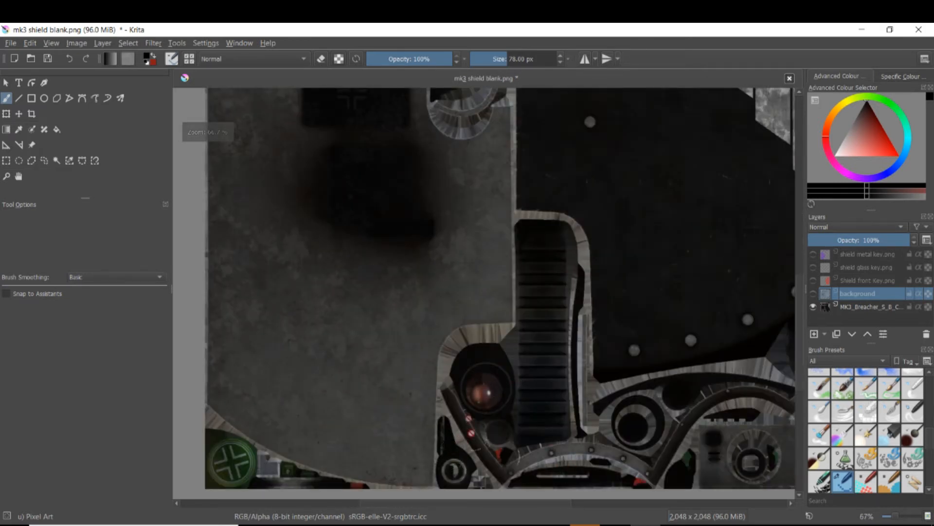
{"action": "scroll", "coordinate": [614, 344], "scroll_direction": "down", "scroll_amount": 1}
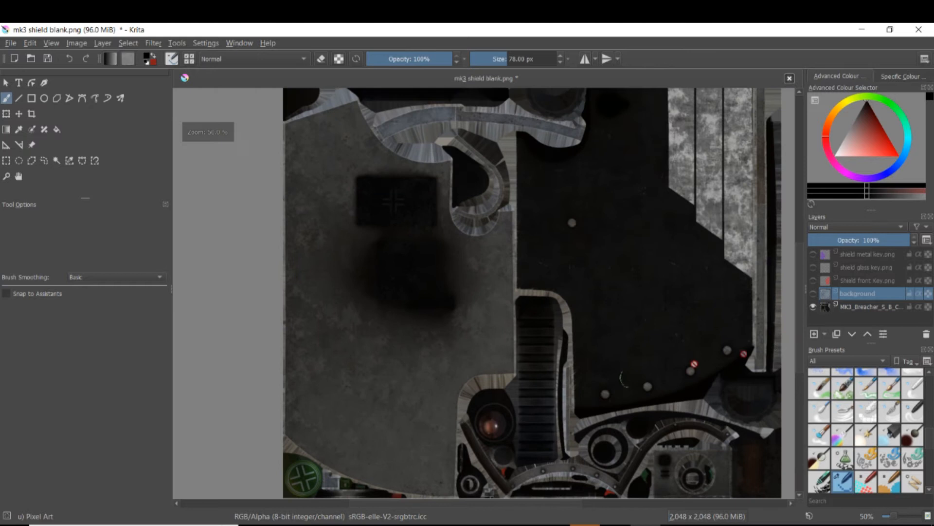
Step: Switch visibility back from the original MK3_Breacher layer to the background layer, and show and select the Shield front Key layer
{"action": "left_click", "coordinate": [812, 307]}
{"action": "left_click", "coordinate": [813, 293]}
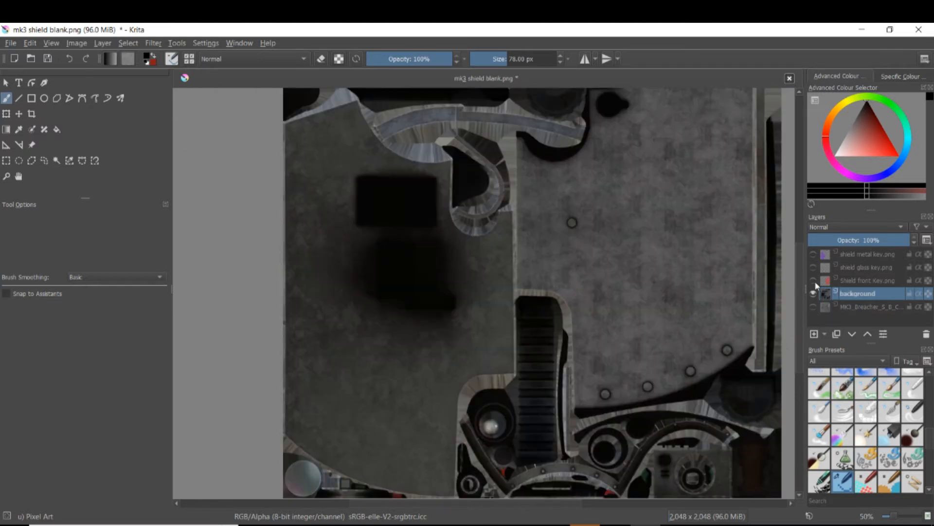
{"action": "left_click", "coordinate": [813, 281]}
{"action": "left_click_drag", "start_coordinate": [698, 302], "coordinate": [596, 359]}
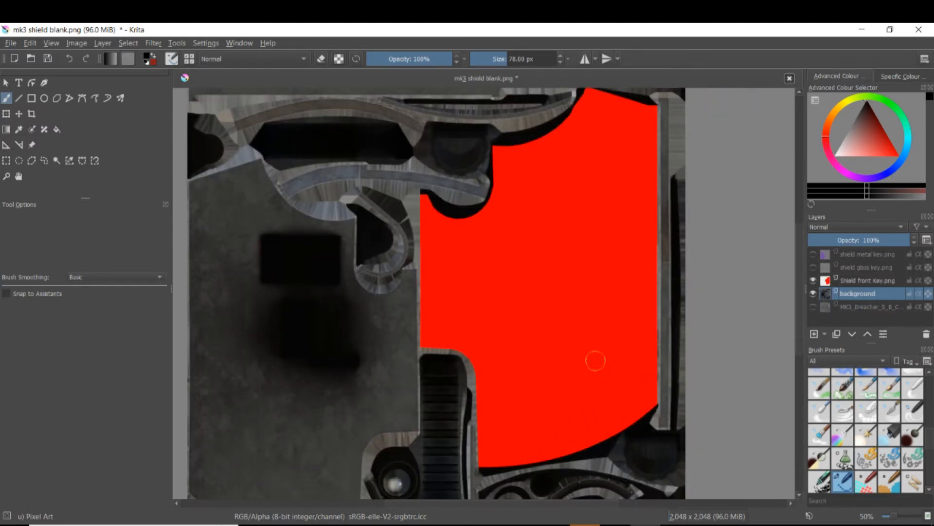
{"action": "scroll", "coordinate": [594, 348], "scroll_direction": "up", "scroll_amount": 1}
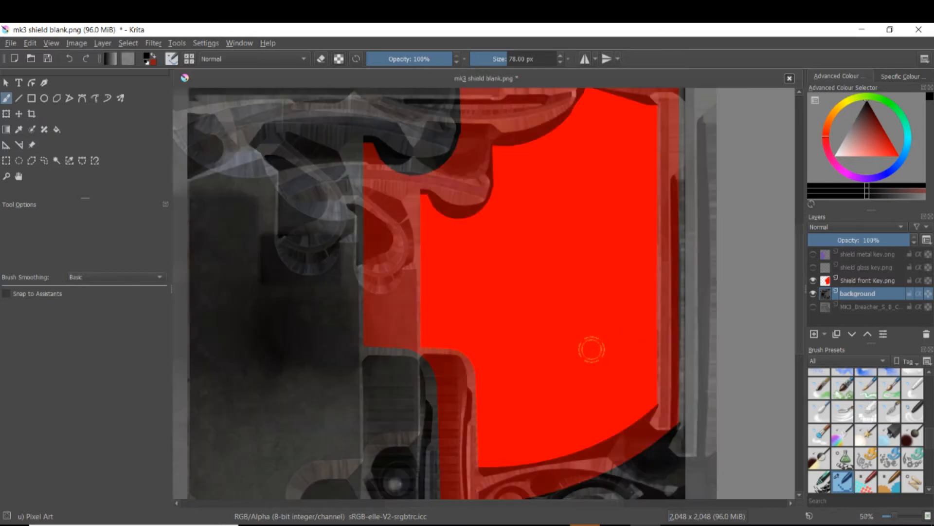
{"action": "scroll", "coordinate": [593, 346], "scroll_direction": "down", "scroll_amount": 1}
{"action": "mouse_move", "coordinate": [594, 344]}
{"action": "left_mouse_down"}
{"action": "mouse_move", "coordinate": [616, 300]}
{"action": "mouse_move", "coordinate": [617, 317]}
{"action": "left_mouse_up"}
{"action": "scroll", "coordinate": [615, 300], "scroll_direction": "down", "scroll_amount": 2}
{"action": "scroll", "coordinate": [615, 299], "scroll_direction": "up", "scroll_amount": 2}
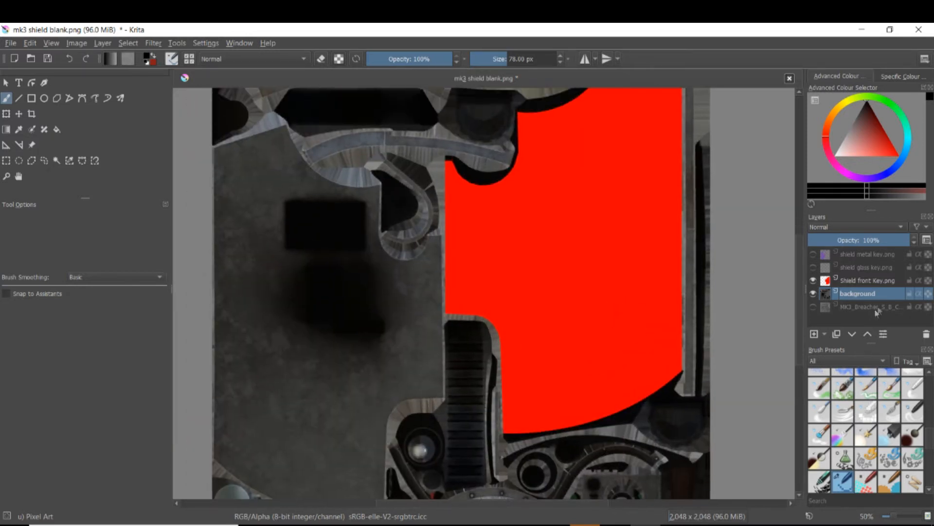
{"action": "left_click", "coordinate": [885, 282]}
{"action": "scroll", "coordinate": [541, 301], "scroll_direction": "up", "scroll_amount": 1}
{"action": "left_click_drag", "start_coordinate": [541, 301], "coordinate": [530, 411]}
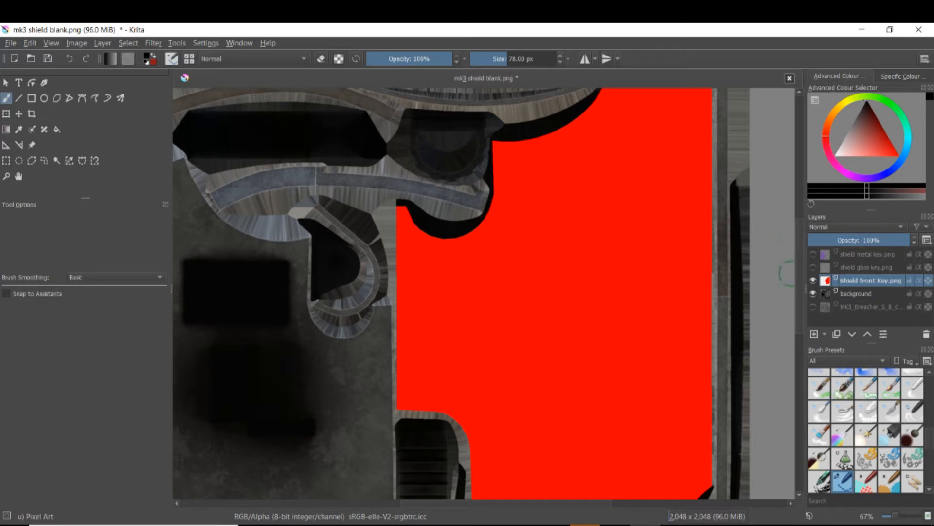
Step: Show the shield glass key layer and examine the yellow areas it marks on the texture
{"action": "left_click", "coordinate": [813, 268]}
{"action": "scroll", "coordinate": [357, 407], "scroll_direction": "up", "scroll_amount": 2}
{"action": "scroll", "coordinate": [361, 401], "scroll_direction": "down", "scroll_amount": 3}
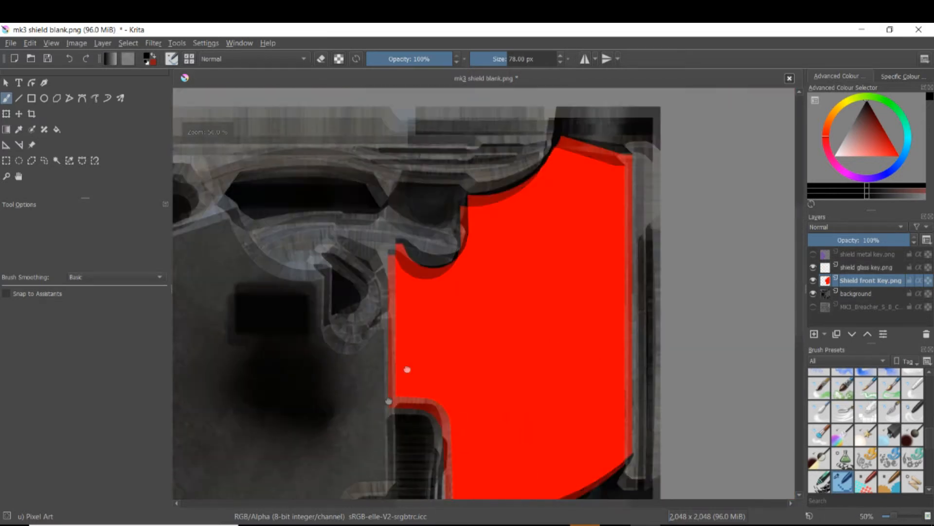
{"action": "left_click_drag", "start_coordinate": [387, 407], "coordinate": [498, 210]}
{"action": "scroll", "coordinate": [474, 366], "scroll_direction": "up", "scroll_amount": 3}
{"action": "scroll", "coordinate": [468, 365], "scroll_direction": "down", "scroll_amount": 3}
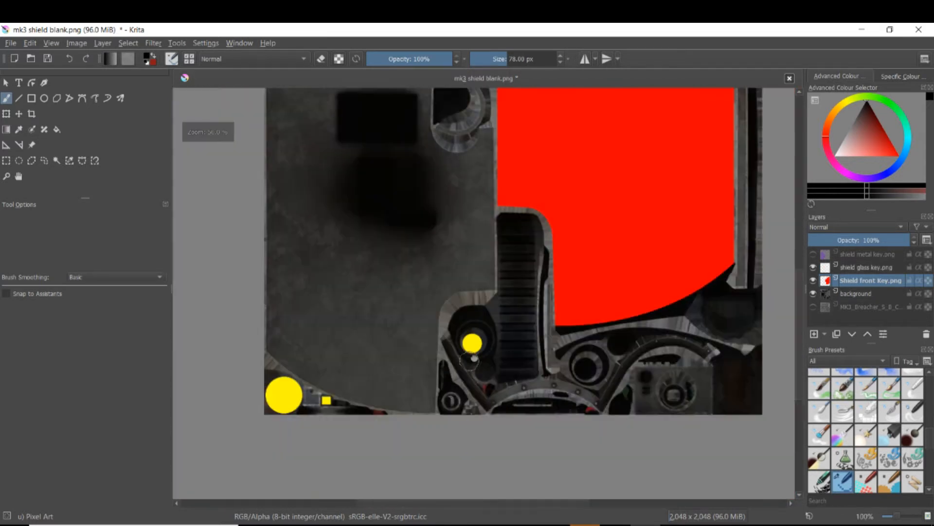
{"action": "left_click_drag", "start_coordinate": [467, 362], "coordinate": [584, 306]}
{"action": "scroll", "coordinate": [375, 356], "scroll_direction": "up", "scroll_amount": 3}
{"action": "scroll", "coordinate": [588, 341], "scroll_direction": "down", "scroll_amount": 3}
Step: Show the shield metal key layer and view the areas it marks across the texture
{"action": "left_click_drag", "start_coordinate": [588, 343], "coordinate": [398, 478]}
{"action": "left_click", "coordinate": [813, 254]}
{"action": "mouse_move", "coordinate": [632, 324]}
{"action": "left_mouse_down"}
{"action": "mouse_move", "coordinate": [576, 330]}
{"action": "mouse_move", "coordinate": [536, 266]}
{"action": "left_mouse_up"}
{"action": "scroll", "coordinate": [560, 301], "scroll_direction": "down", "scroll_amount": 2}
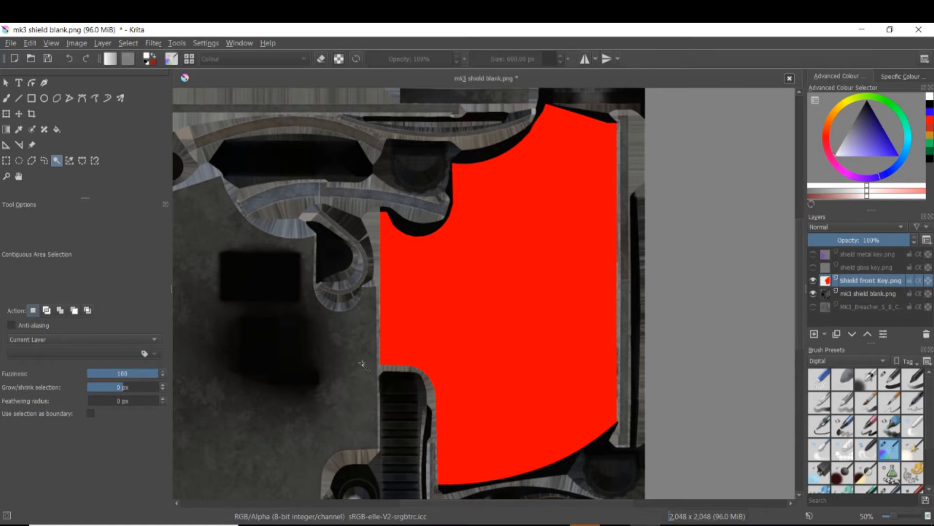
Step: Hide the Shield front Key layer, select the mk3 shield blank layer and examine the shield front's surface up close
{"action": "scroll", "coordinate": [662, 277], "scroll_direction": "down", "scroll_amount": 2}
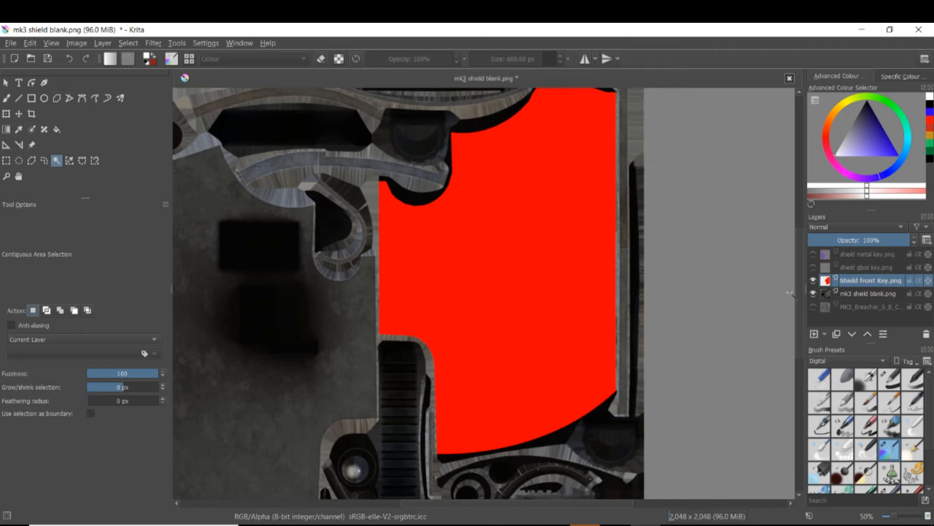
{"action": "left_click", "coordinate": [813, 281]}
{"action": "left_click", "coordinate": [856, 293]}
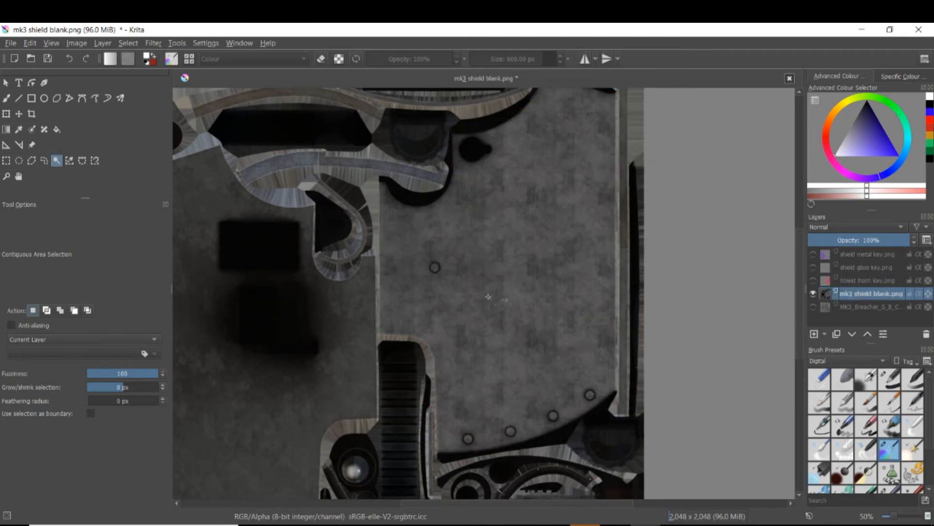
{"action": "scroll", "coordinate": [462, 321], "scroll_direction": "up", "scroll_amount": 5}
{"action": "left_click_drag", "start_coordinate": [509, 236], "coordinate": [438, 408]}
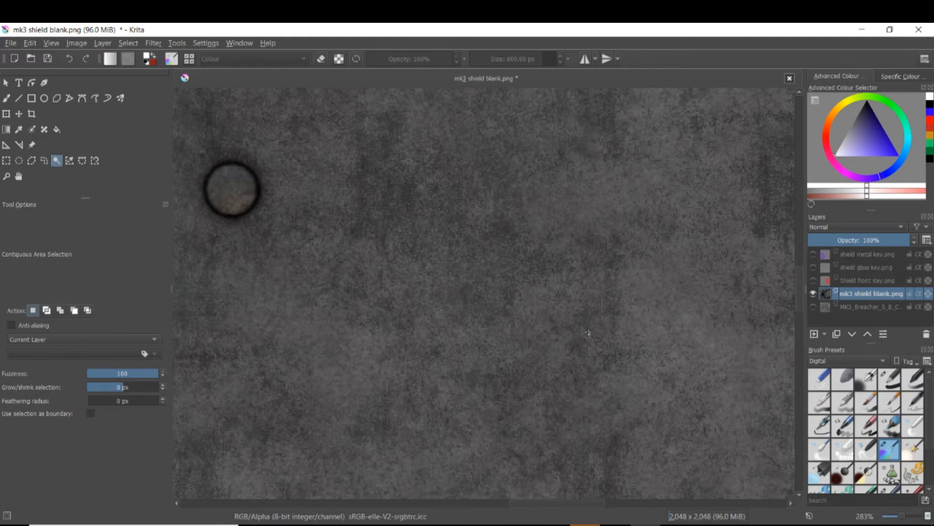
{"action": "scroll", "coordinate": [589, 333], "scroll_direction": "down", "scroll_amount": 5}
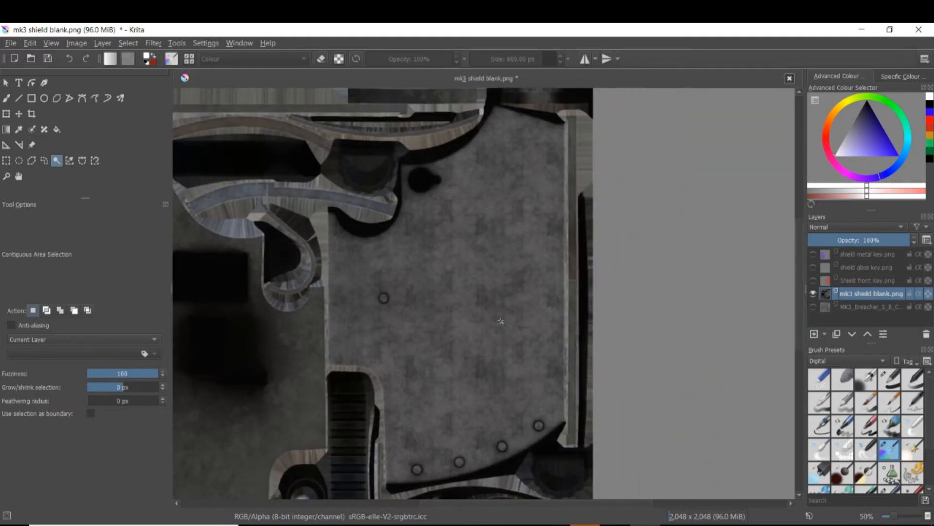
Step: On the visible Shield front Key layer, select the red shield front area with the contiguous selection grown by 3 px
{"action": "left_click", "coordinate": [813, 280]}
{"action": "left_click", "coordinate": [861, 286]}
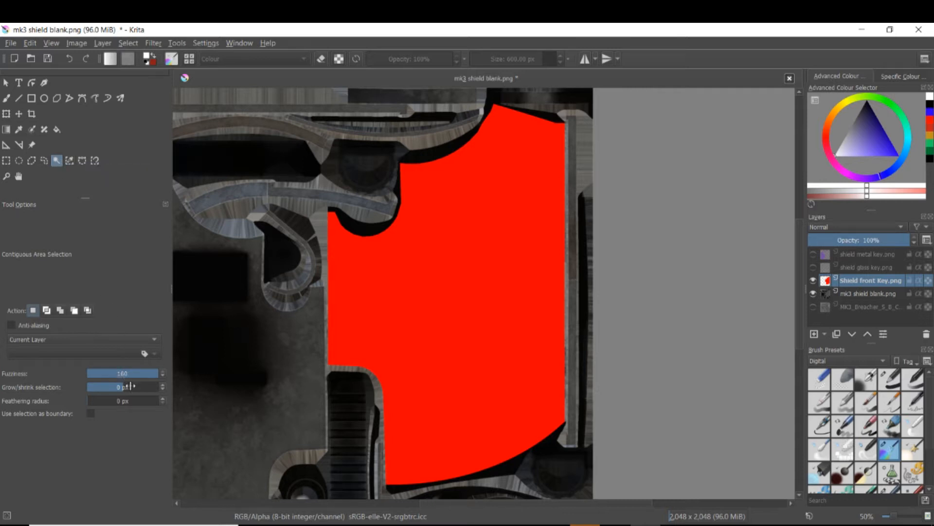
{"action": "left_click", "coordinate": [163, 385]}
{"action": "left_click", "coordinate": [164, 385]}
{"action": "scroll", "coordinate": [382, 388], "scroll_direction": "down", "scroll_amount": 2}
{"action": "scroll", "coordinate": [410, 370], "scroll_direction": "down", "scroll_amount": 3}
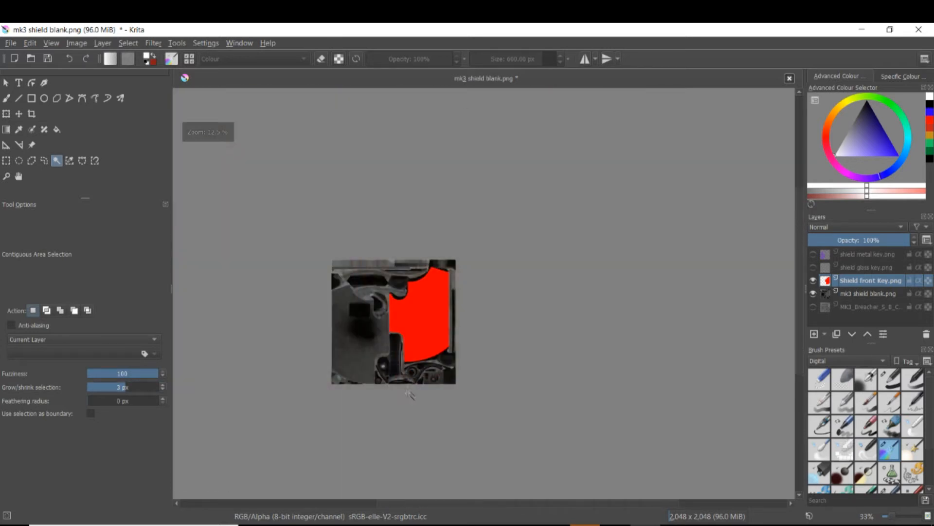
{"action": "scroll", "coordinate": [411, 390], "scroll_direction": "up", "scroll_amount": 3}
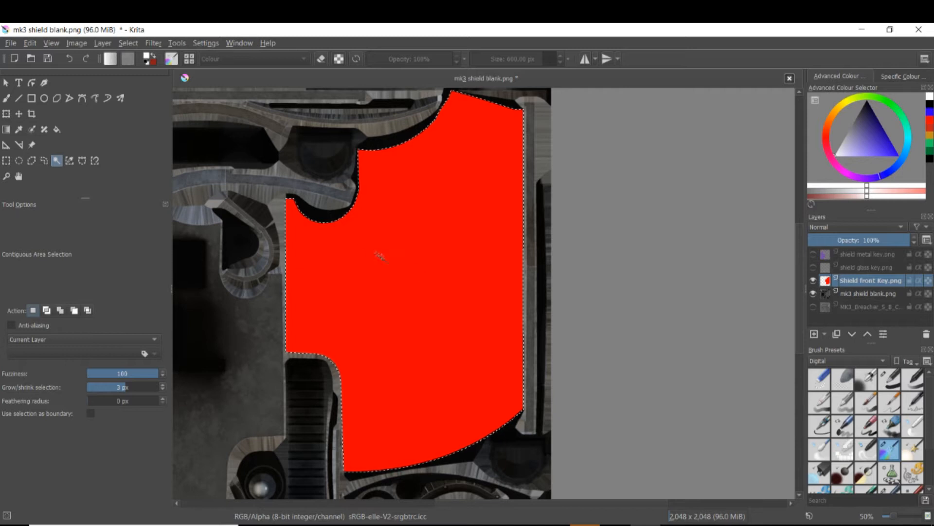
{"action": "scroll", "coordinate": [359, 234], "scroll_direction": "up", "scroll_amount": 4}
{"action": "scroll", "coordinate": [359, 233], "scroll_direction": "down", "scroll_amount": 4}
{"action": "left_click_drag", "start_coordinate": [422, 256], "coordinate": [461, 210]}
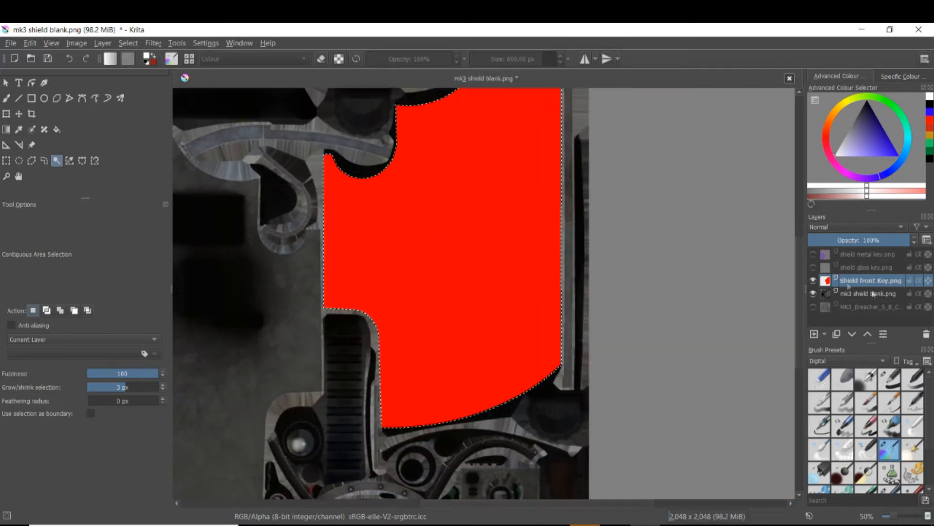
Step: Hide the Shield front Key layer and make the mk3 shield blank layer active
{"action": "left_click", "coordinate": [812, 280]}
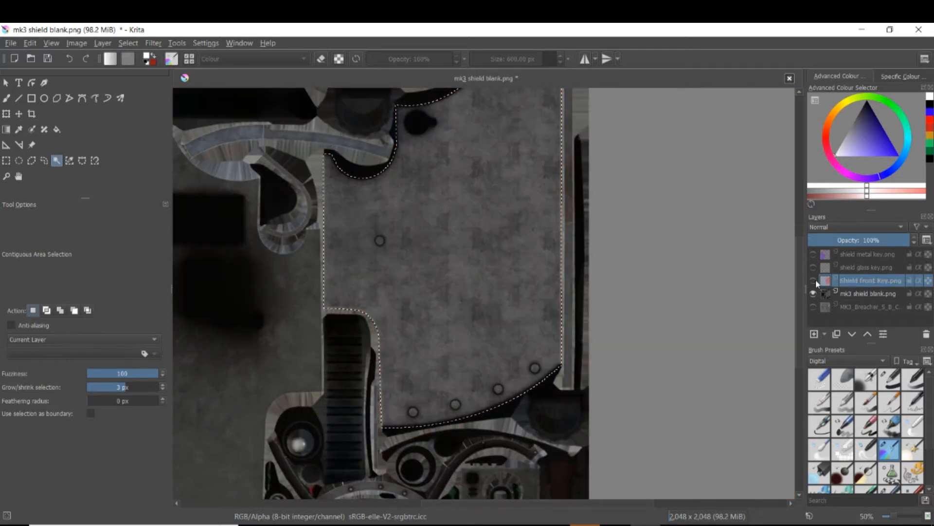
{"action": "left_click", "coordinate": [850, 295]}
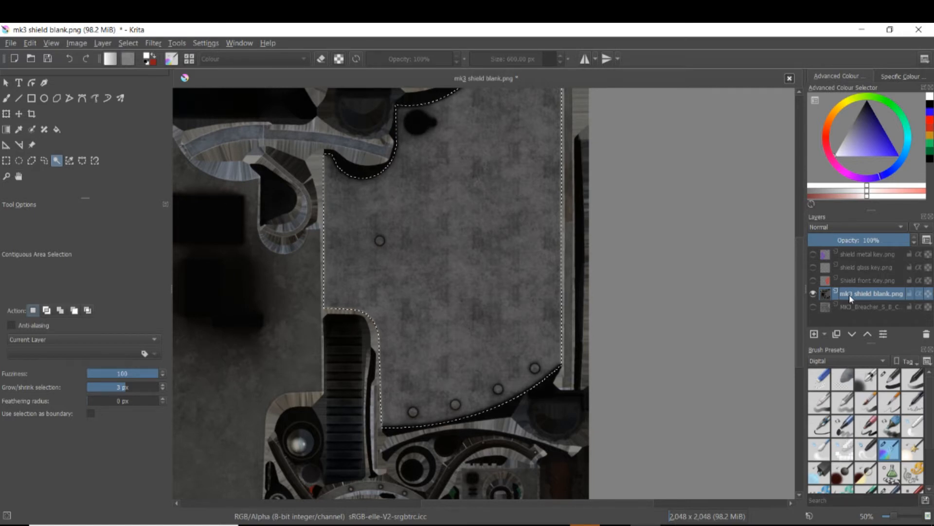
Step: Try an HSV adjustment with hue -10 and saturation 64 on the selected shield front, and reset its values
{"action": "left_click", "coordinate": [158, 43]}
{"action": "mouse_move", "coordinate": [192, 91]}
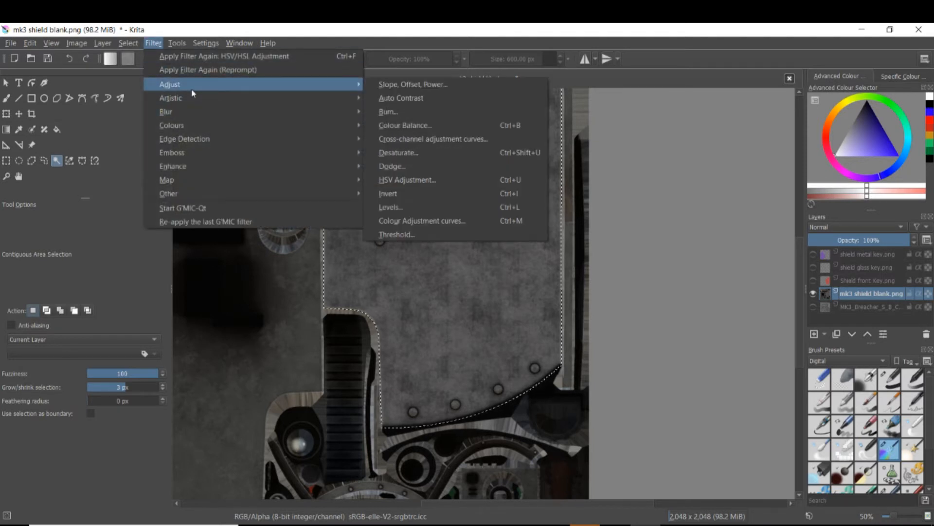
{"action": "left_click", "coordinate": [441, 180]}
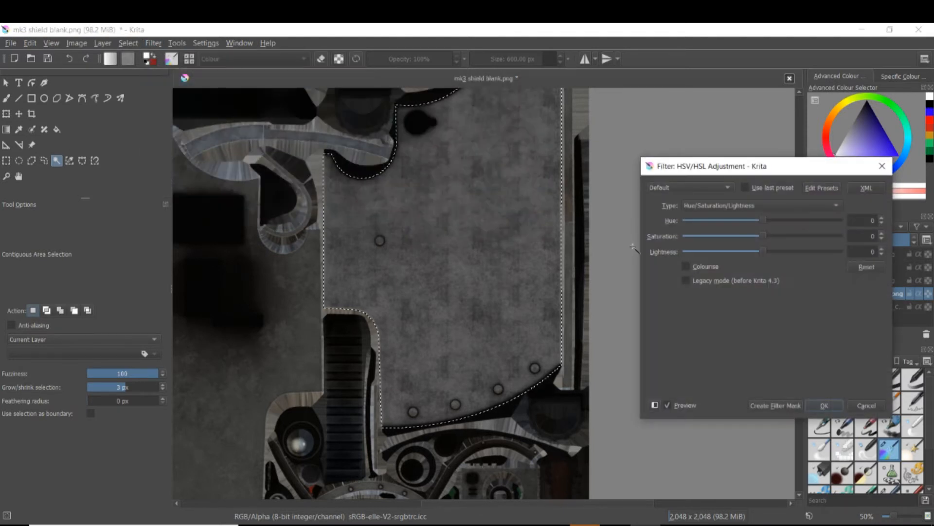
{"action": "left_click_drag", "start_coordinate": [763, 221], "coordinate": [812, 236]}
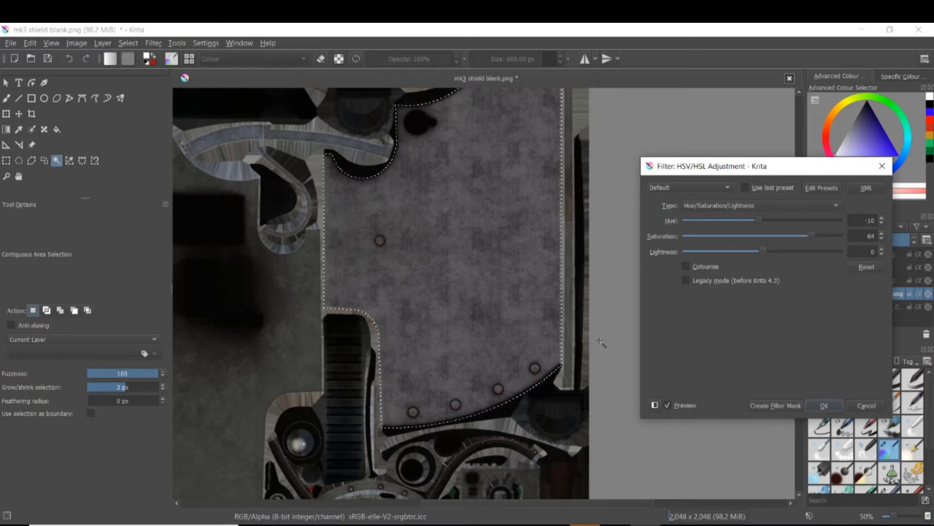
{"action": "left_click", "coordinate": [863, 267]}
Step: Colourise the selected shield front green with hue 126, saturation 85 and lightness -49, and apply the adjustment
{"action": "left_click", "coordinate": [686, 267]}
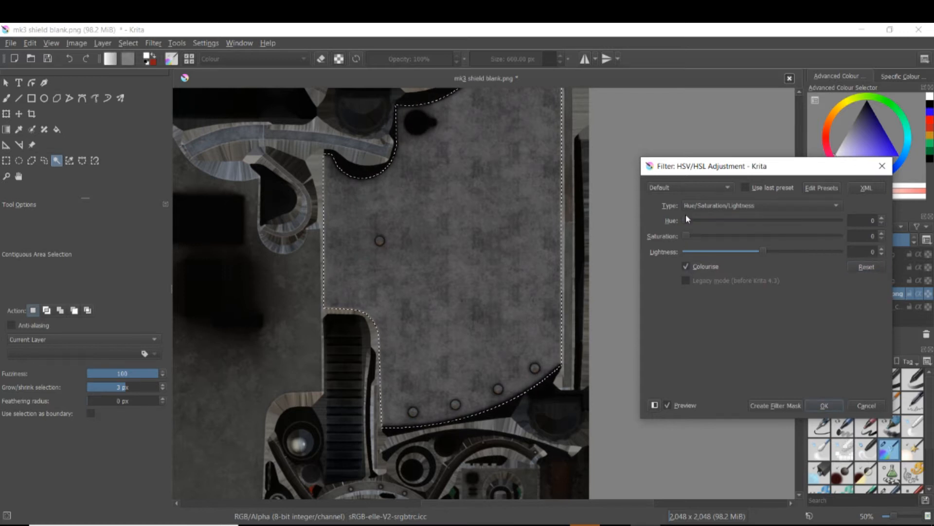
{"action": "left_click_drag", "start_coordinate": [689, 235], "coordinate": [818, 237]}
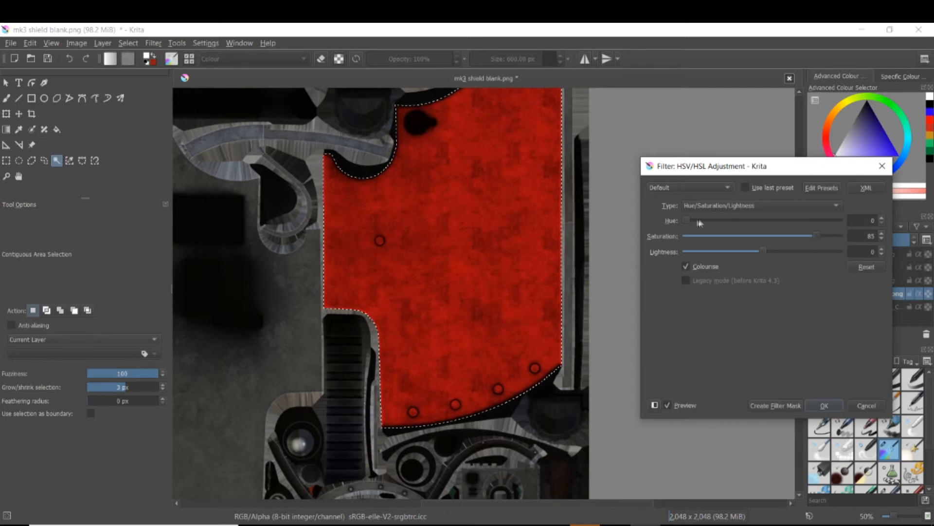
{"action": "left_click_drag", "start_coordinate": [694, 220], "coordinate": [725, 252]}
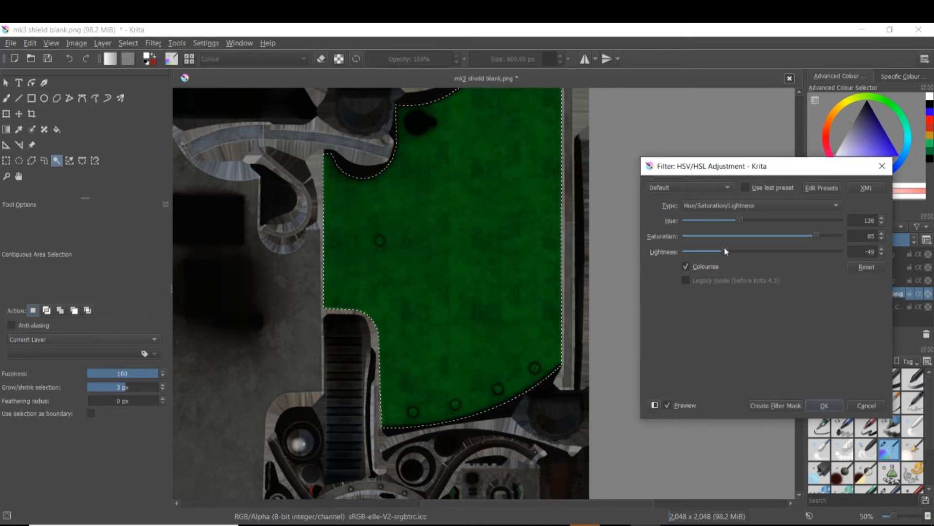
{"action": "left_click", "coordinate": [826, 406]}
Step: Examine the green shield front up close and undo the HSV adjustment
{"action": "scroll", "coordinate": [388, 257], "scroll_direction": "up", "scroll_amount": 5}
{"action": "scroll", "coordinate": [388, 266], "scroll_direction": "down", "scroll_amount": 5}
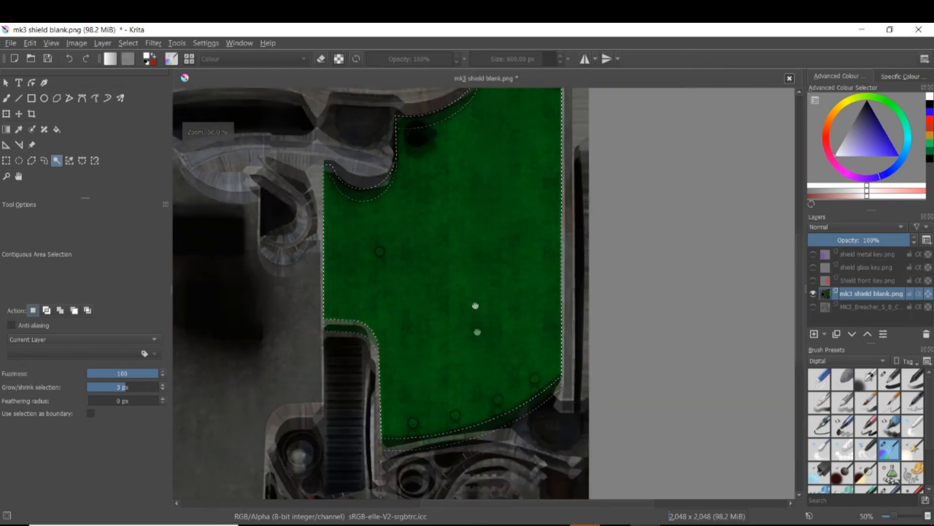
{"action": "left_click_drag", "start_coordinate": [476, 305], "coordinate": [485, 421]}
{"action": "scroll", "coordinate": [477, 282], "scroll_direction": "up", "scroll_amount": 4}
{"action": "scroll", "coordinate": [457, 336], "scroll_direction": "down", "scroll_amount": 3}
{"action": "left_click_drag", "start_coordinate": [457, 336], "coordinate": [503, 166]}
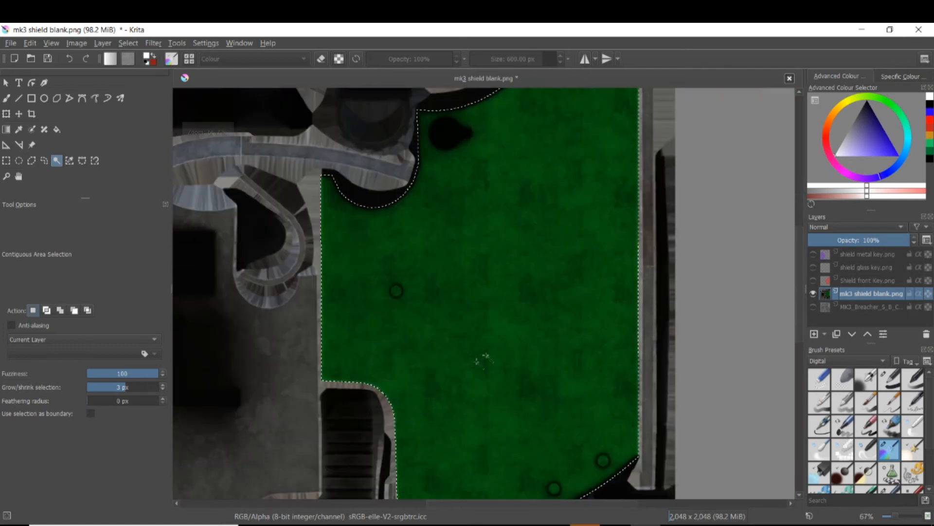
{"action": "scroll", "coordinate": [373, 320], "scroll_direction": "up", "scroll_amount": 4}
{"action": "left_click_drag", "start_coordinate": [715, 242], "coordinate": [551, 267]}
{"action": "scroll", "coordinate": [454, 282], "scroll_direction": "up", "scroll_amount": 2}
{"action": "scroll", "coordinate": [540, 316], "scroll_direction": "down", "scroll_amount": 6}
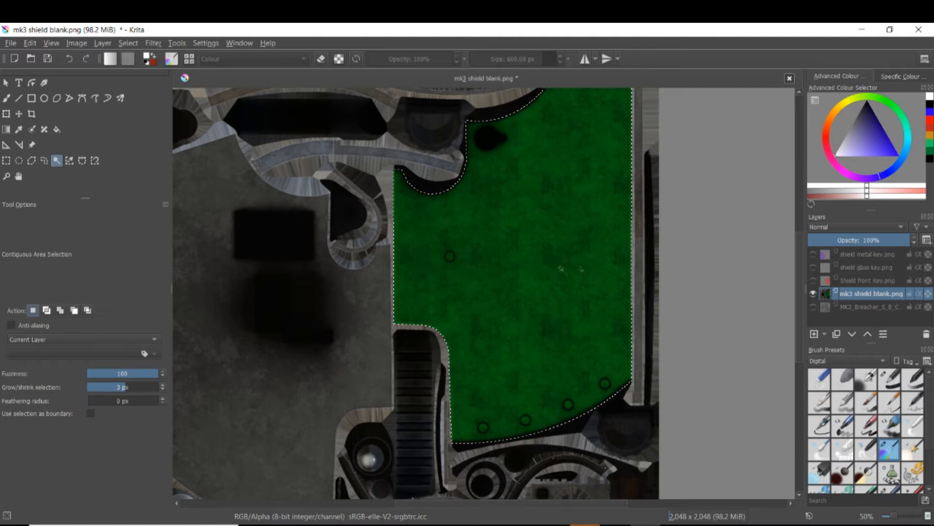
{"action": "mouse_move", "coordinate": [861, 297]}
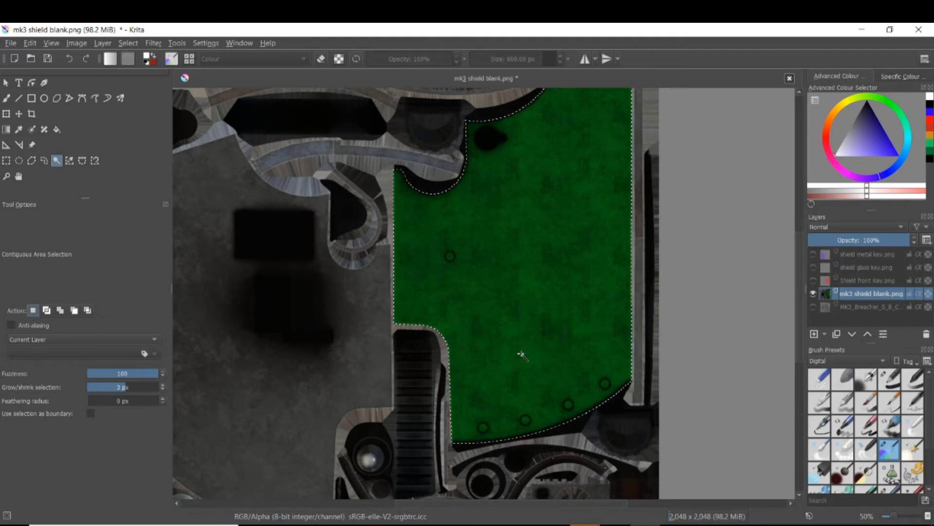
{"action": "key", "text": "ctrl+z"}
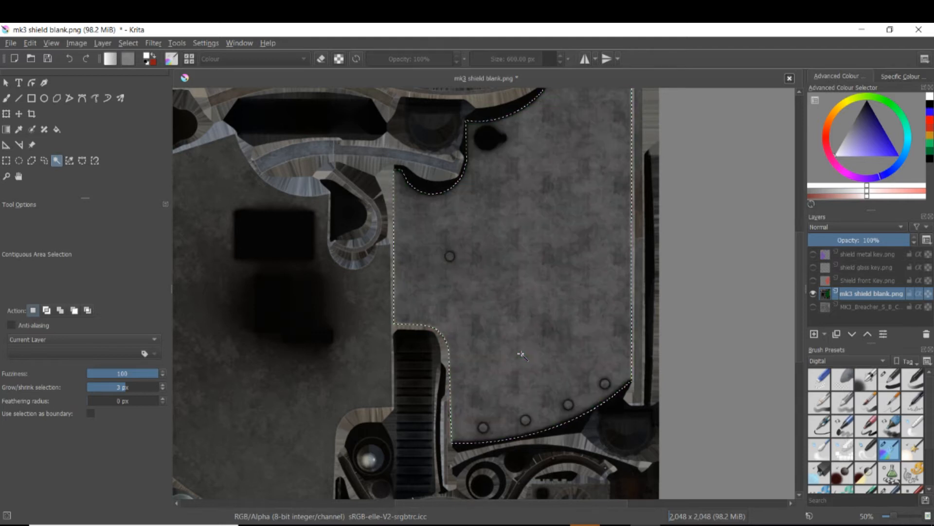
Step: Add a paint layer above the mk3 shield blank layer, and choose a bright green colour and the Basic-1 brush preset
{"action": "left_click", "coordinate": [814, 334]}
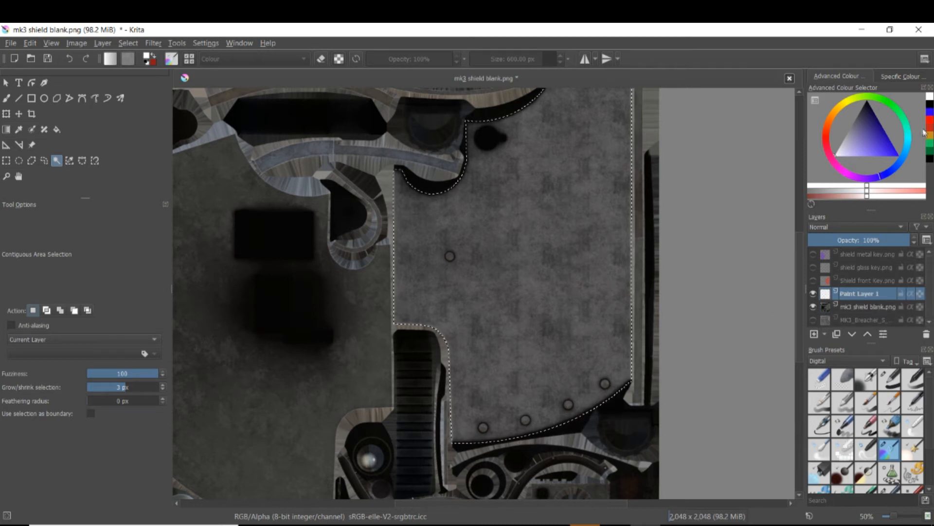
{"action": "left_click", "coordinate": [886, 105]}
{"action": "left_click", "coordinate": [898, 153]}
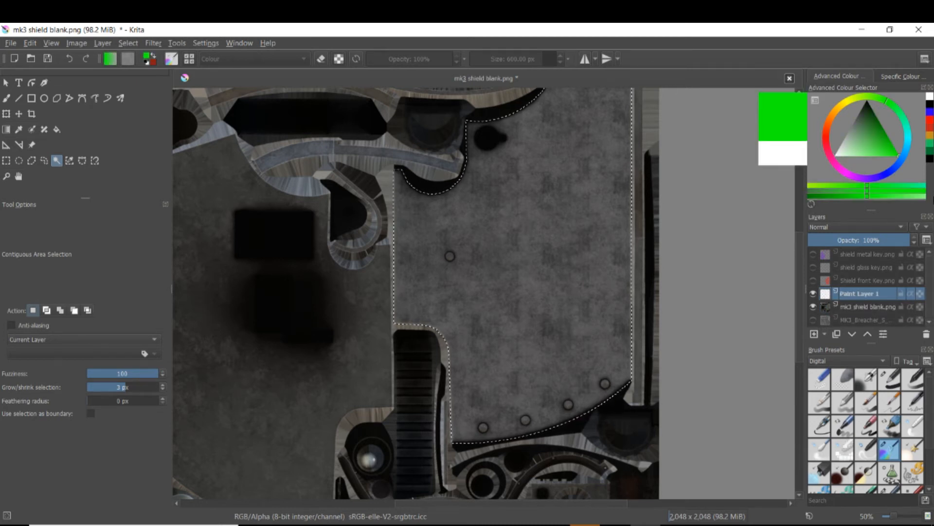
{"action": "left_click", "coordinate": [894, 380]}
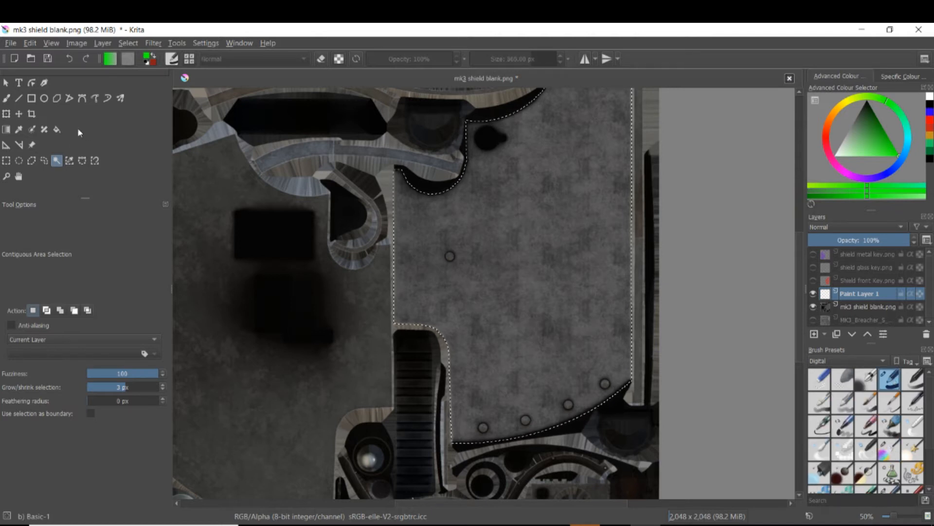
Step: Fill the selected shield front on the new paint layer with a darker green using the Fill tool
{"action": "left_click", "coordinate": [58, 129]}
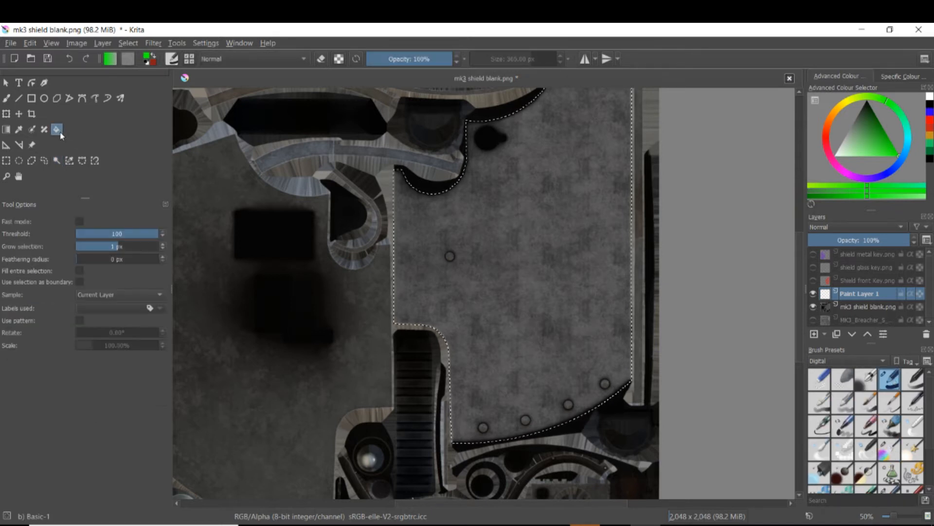
{"action": "left_click", "coordinate": [886, 136]}
{"action": "left_click_drag", "start_coordinate": [898, 139], "coordinate": [899, 135]}
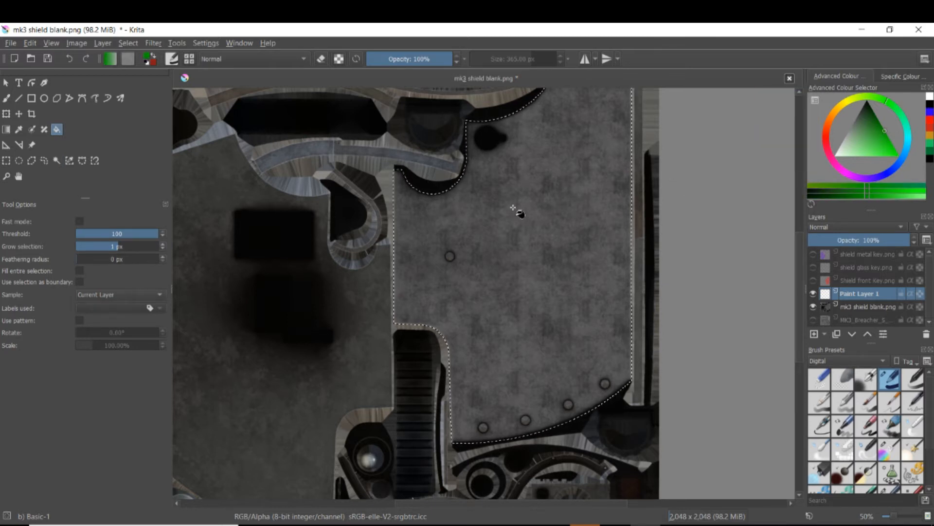
{"action": "left_click", "coordinate": [517, 210]}
{"action": "left_click_drag", "start_coordinate": [517, 209], "coordinate": [448, 248]}
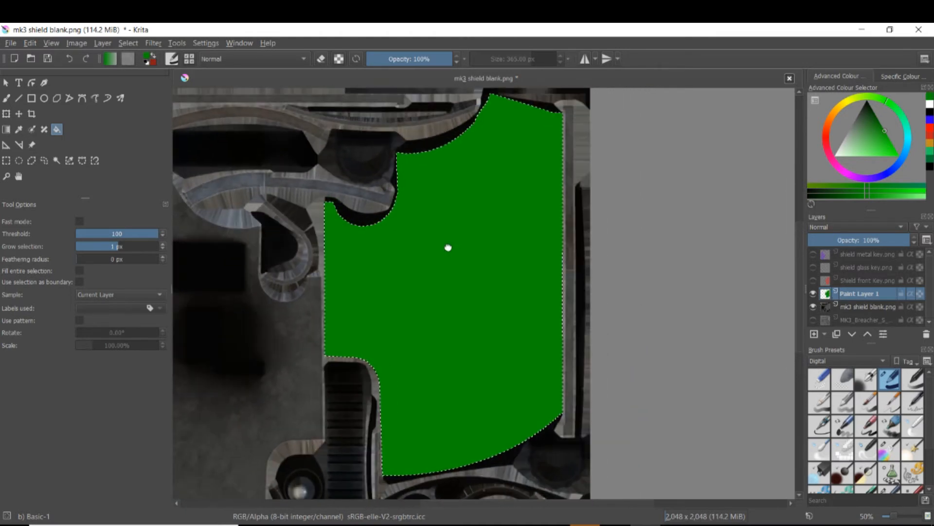
Step: Try the Colour and Overlay blending modes on the green paint layer
{"action": "left_click", "coordinate": [838, 226]}
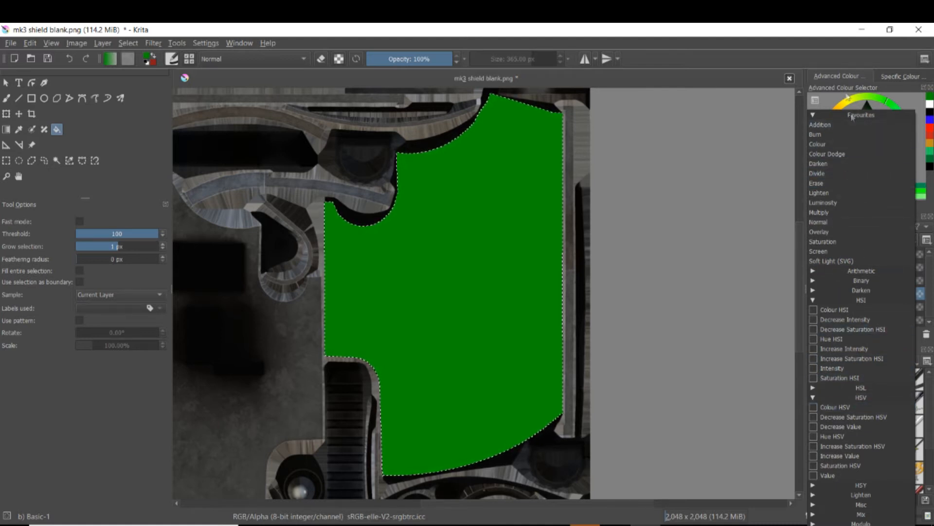
{"action": "left_click", "coordinate": [849, 142]}
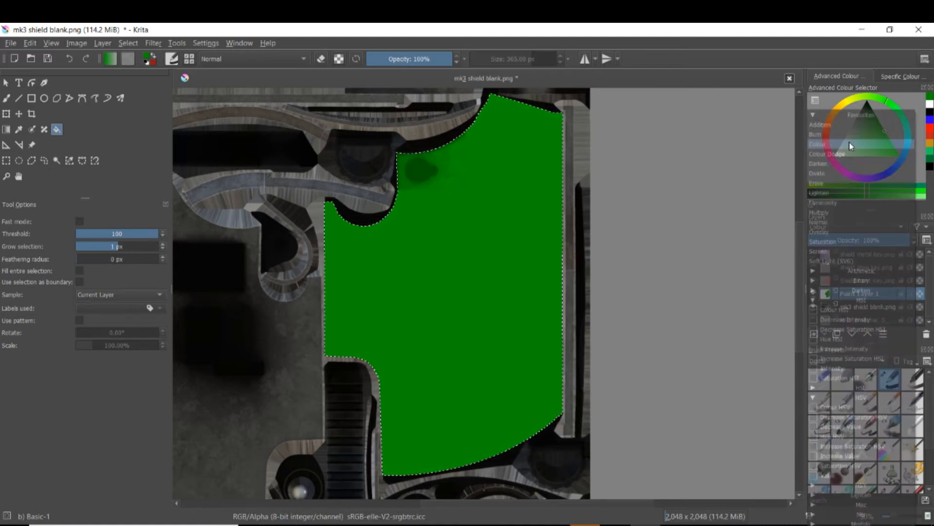
{"action": "left_click", "coordinate": [844, 229]}
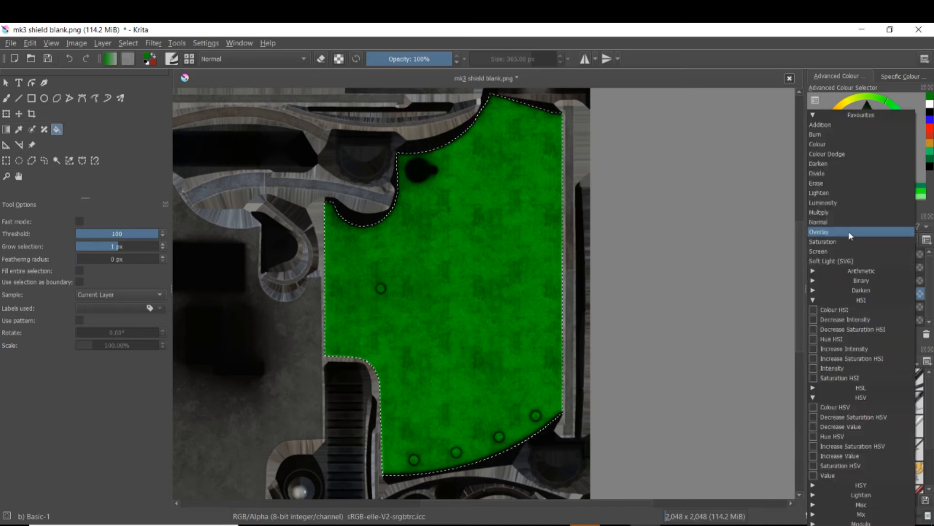
{"action": "left_click", "coordinate": [851, 235]}
Step: Compare the Colour HSV, Colour HSL and Colour HSI blending modes on the green paint layer
{"action": "left_click", "coordinate": [845, 233]}
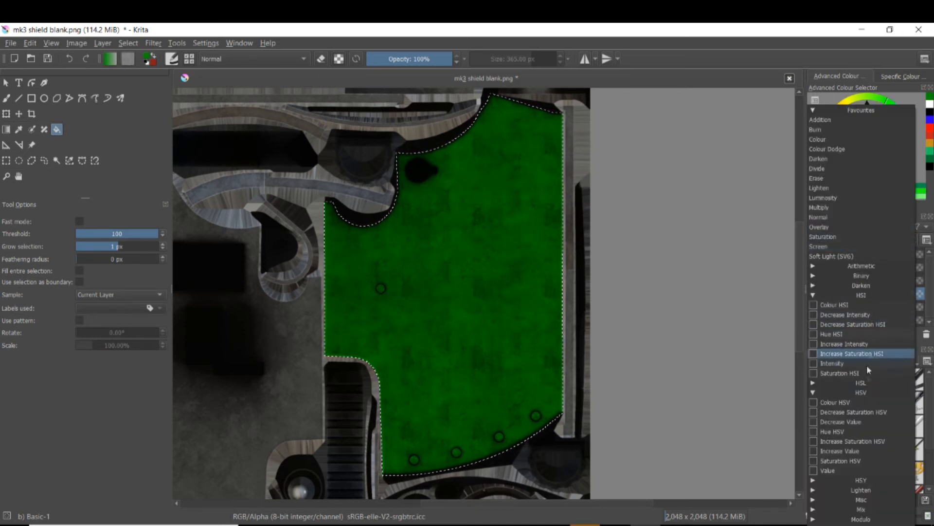
{"action": "left_click", "coordinate": [848, 401]}
{"action": "left_click", "coordinate": [855, 227]}
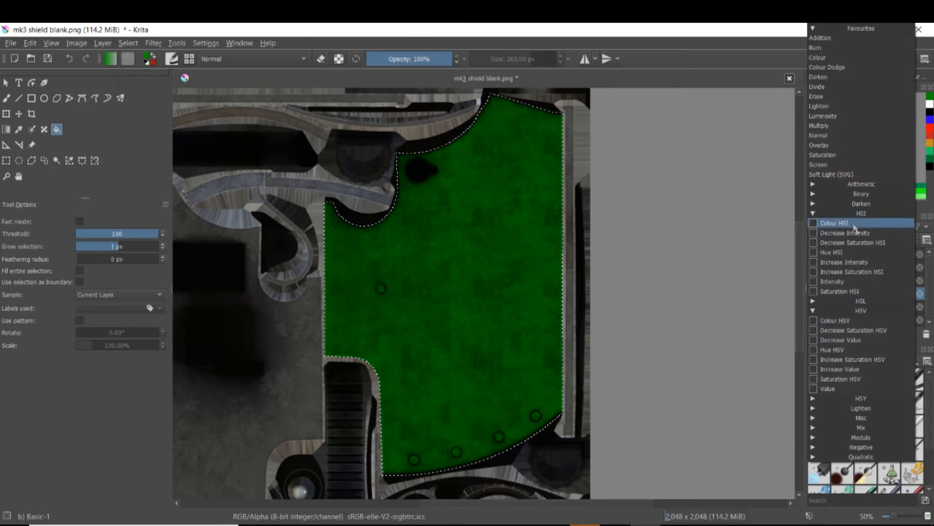
{"action": "left_click", "coordinate": [853, 300]}
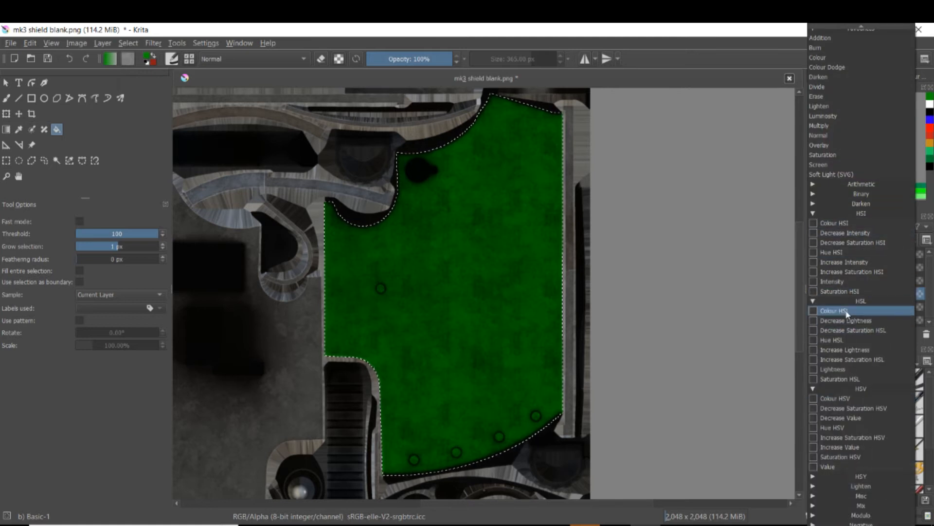
{"action": "left_click", "coordinate": [847, 311]}
{"action": "left_click", "coordinate": [850, 234]}
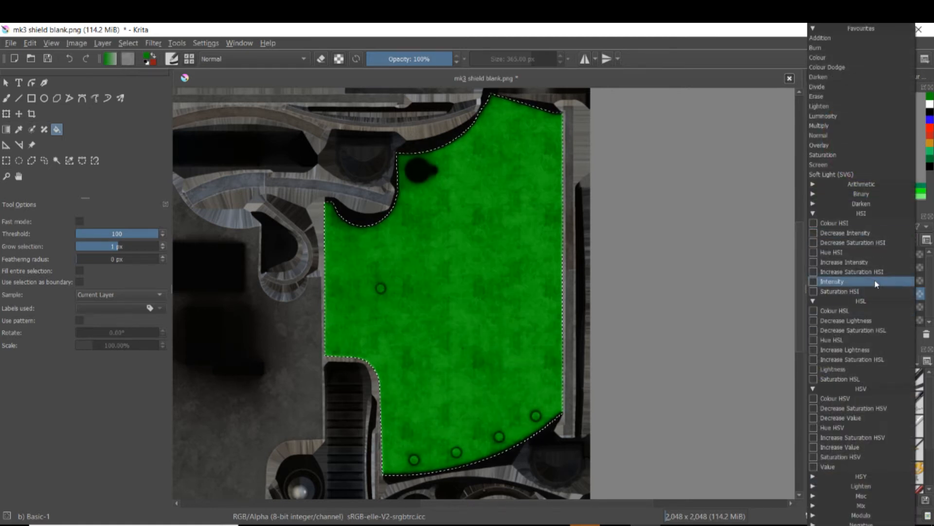
{"action": "left_click", "coordinate": [858, 218]}
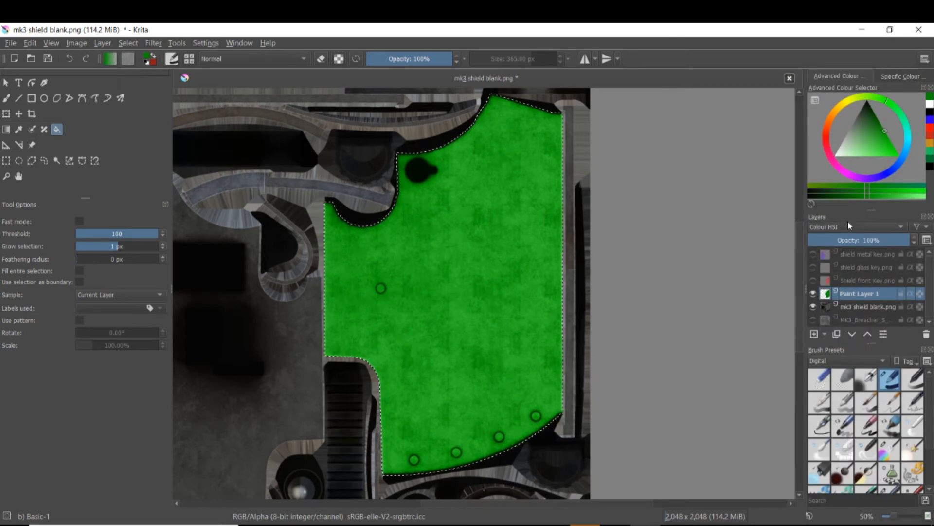
Step: Set the green paint layer's blending mode to Colour HSV and inspect the shield front
{"action": "left_click", "coordinate": [848, 223]}
{"action": "left_click", "coordinate": [860, 400]}
{"action": "scroll", "coordinate": [404, 240], "scroll_direction": "up", "scroll_amount": 2}
{"action": "scroll", "coordinate": [404, 240], "scroll_direction": "down", "scroll_amount": 2}
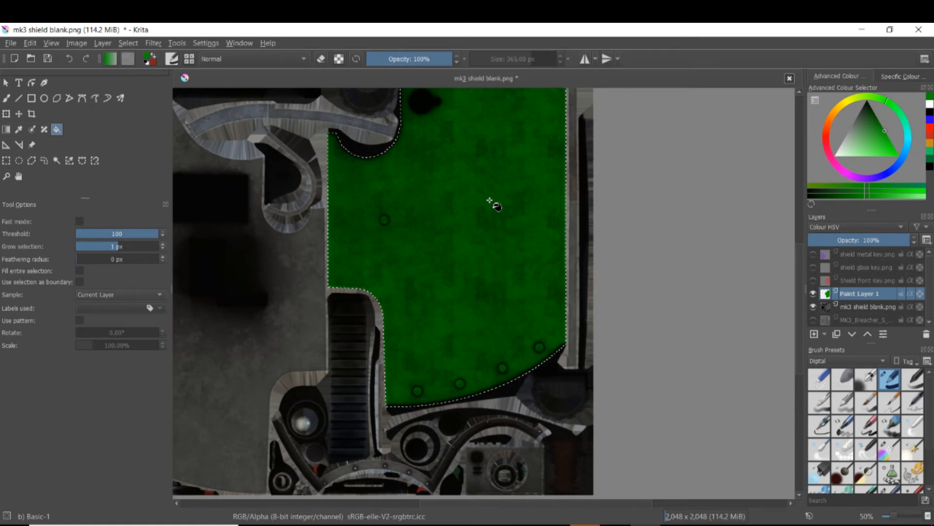
Step: Clear the selection and switch to the freehand brush in eraser mode
{"action": "left_click", "coordinate": [130, 43]}
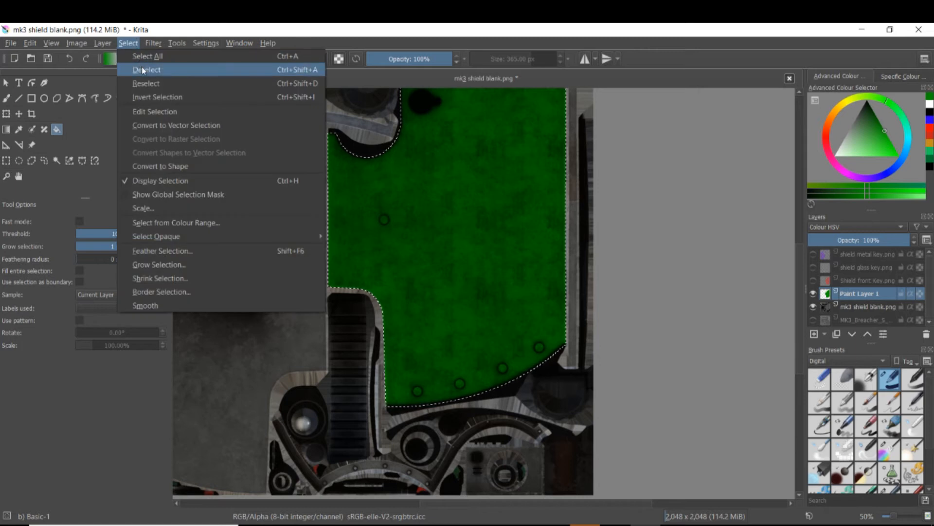
{"action": "left_click", "coordinate": [142, 69]}
{"action": "left_click", "coordinate": [6, 97]}
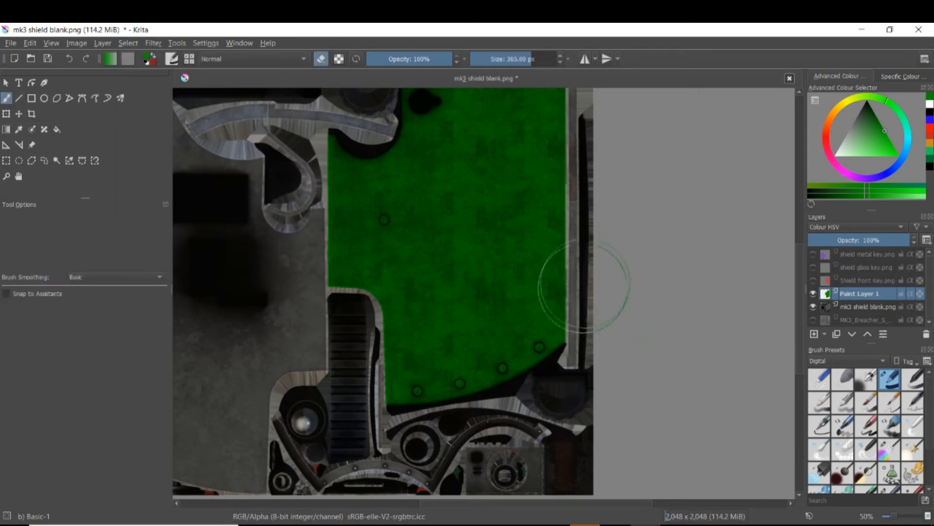
Step: Try erasing a stroke across the green shield front with the 365 px eraser, and undo the stroke
{"action": "mouse_move", "coordinate": [323, 209]}
{"action": "left_mouse_down"}
{"action": "mouse_move", "coordinate": [521, 219]}
{"action": "mouse_move", "coordinate": [376, 271]}
{"action": "mouse_move", "coordinate": [453, 314]}
{"action": "mouse_move", "coordinate": [472, 194]}
{"action": "mouse_move", "coordinate": [455, 167]}
{"action": "left_mouse_up"}
{"action": "scroll", "coordinate": [488, 222], "scroll_direction": "down", "scroll_amount": 3}
{"action": "left_click_drag", "start_coordinate": [489, 227], "coordinate": [481, 290]}
{"action": "scroll", "coordinate": [481, 290], "scroll_direction": "up", "scroll_amount": 3}
{"action": "key", "text": "ctrl+z"}
Step: Erase the green over the rivet nearest the shield front's lower-right corner with the eraser reduced to 38 px
{"action": "left_click_drag", "start_coordinate": [491, 330], "coordinate": [479, 192]}
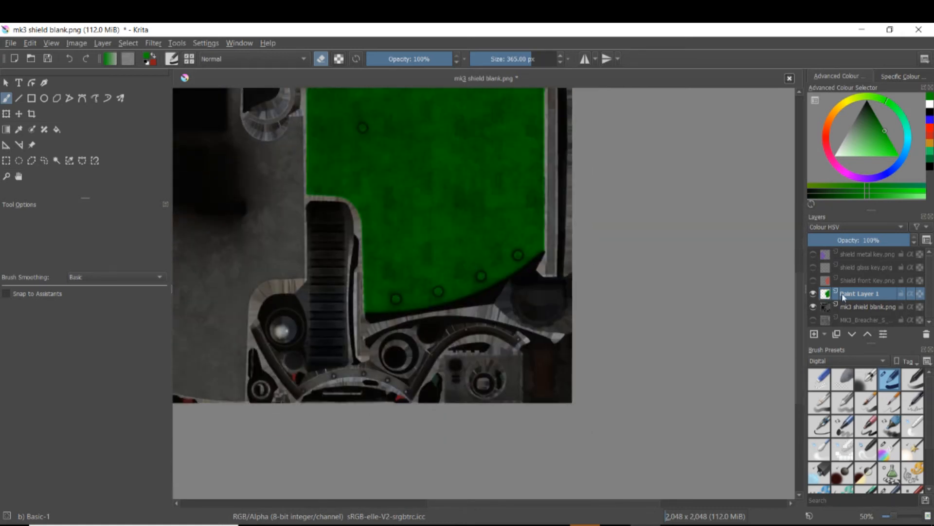
{"action": "scroll", "coordinate": [470, 291], "scroll_direction": "down", "scroll_amount": 3}
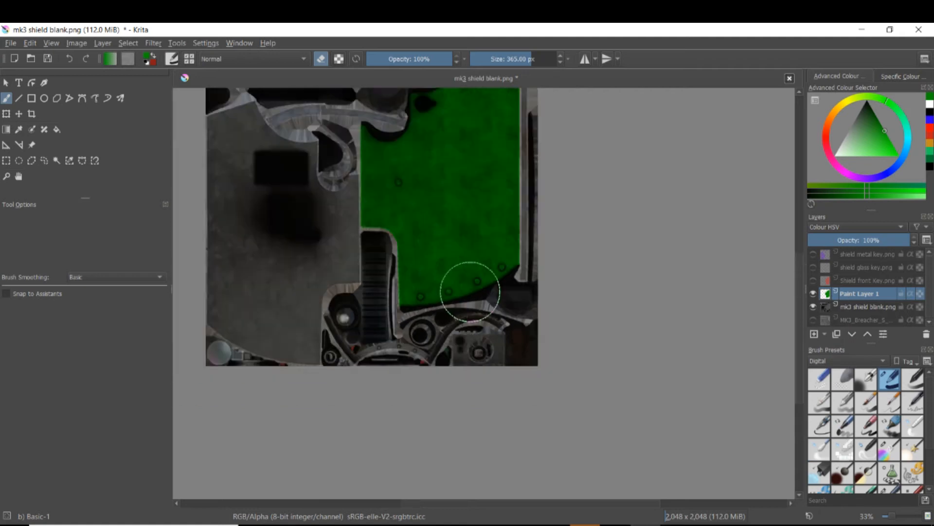
{"action": "scroll", "coordinate": [491, 286], "scroll_direction": "up", "scroll_amount": 3}
{"action": "scroll", "coordinate": [489, 286], "scroll_direction": "up", "scroll_amount": 7}
{"action": "key", "text": "bracketleft"}
{"action": "key", "text": "bracketleft"}
{"action": "key", "text": "bracketleft"}
{"action": "key", "text": "bracketleft"}
{"action": "key", "text": "bracketleft"}
{"action": "key", "text": "bracketleft"}
{"action": "key", "text": "bracketleft"}
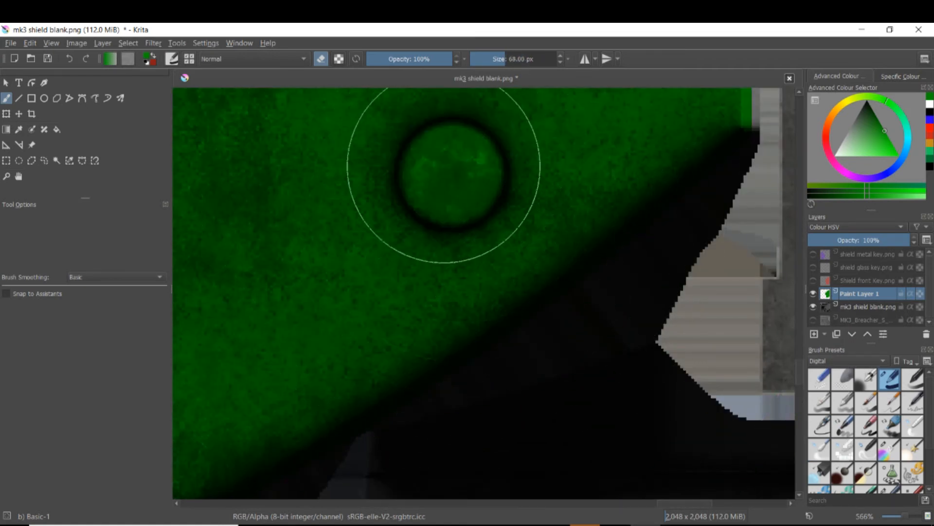
{"action": "key", "text": "bracketleft"}
{"action": "key", "text": "bracketleft"}
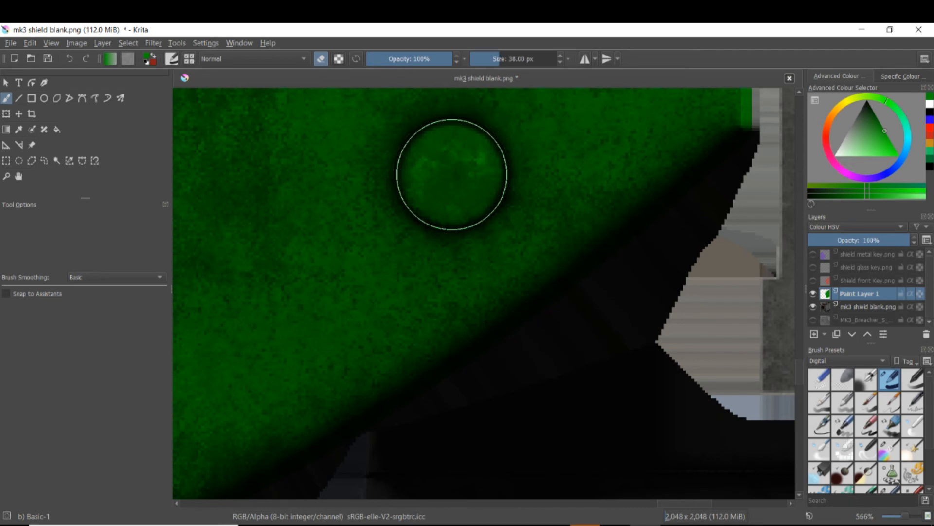
{"action": "left_click", "coordinate": [453, 174]}
{"action": "scroll", "coordinate": [451, 179], "scroll_direction": "up", "scroll_amount": 5}
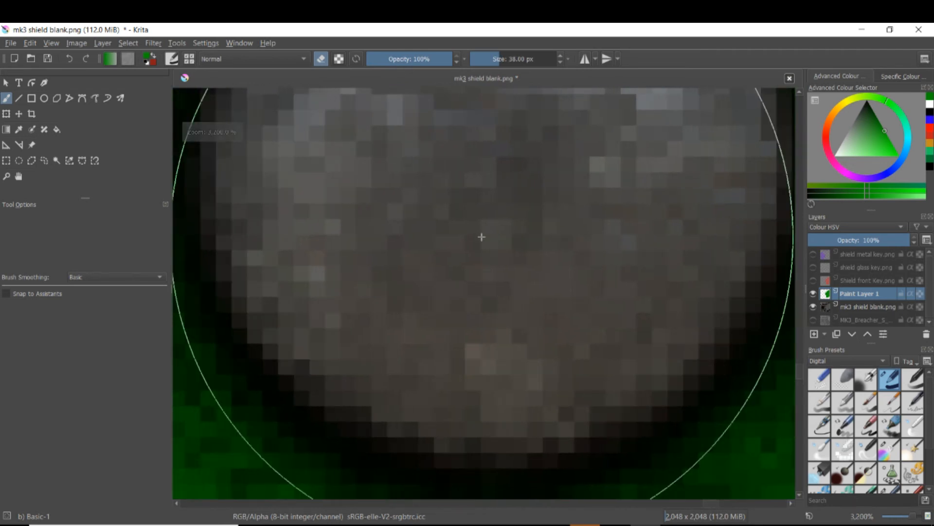
Step: Erase the green over the second rivet from the right along the shield front's lower edge with the 38 px eraser
{"action": "scroll", "coordinate": [486, 238], "scroll_direction": "down", "scroll_amount": 6}
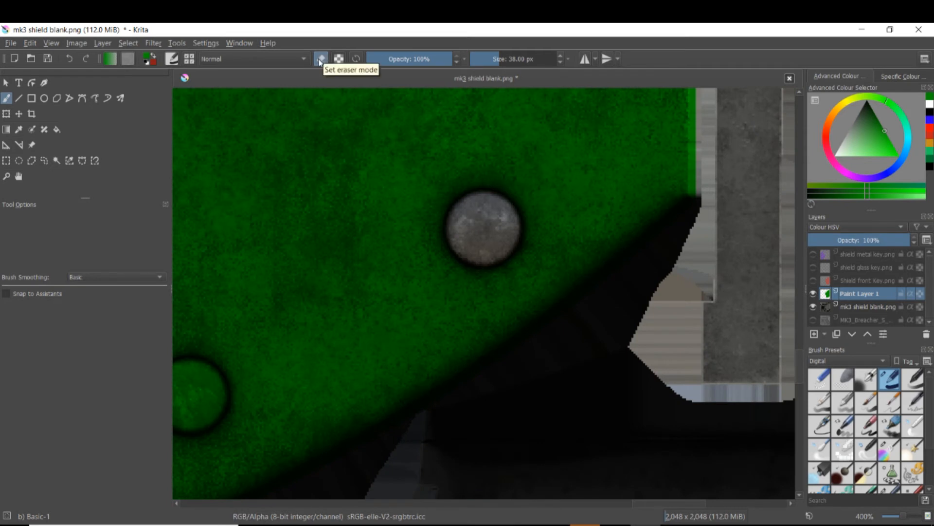
{"action": "scroll", "coordinate": [360, 274], "scroll_direction": "up", "scroll_amount": 2}
{"action": "scroll", "coordinate": [370, 270], "scroll_direction": "down", "scroll_amount": 3}
{"action": "scroll", "coordinate": [340, 287], "scroll_direction": "up", "scroll_amount": 4}
{"action": "scroll", "coordinate": [575, 234], "scroll_direction": "down", "scroll_amount": 4}
{"action": "scroll", "coordinate": [433, 318], "scroll_direction": "up", "scroll_amount": 4}
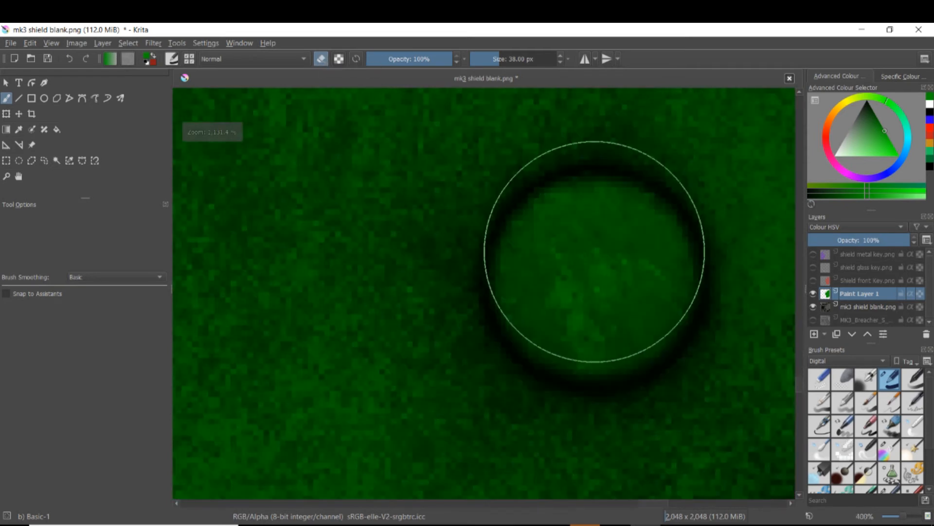
{"action": "scroll", "coordinate": [591, 268], "scroll_direction": "down", "scroll_amount": 5}
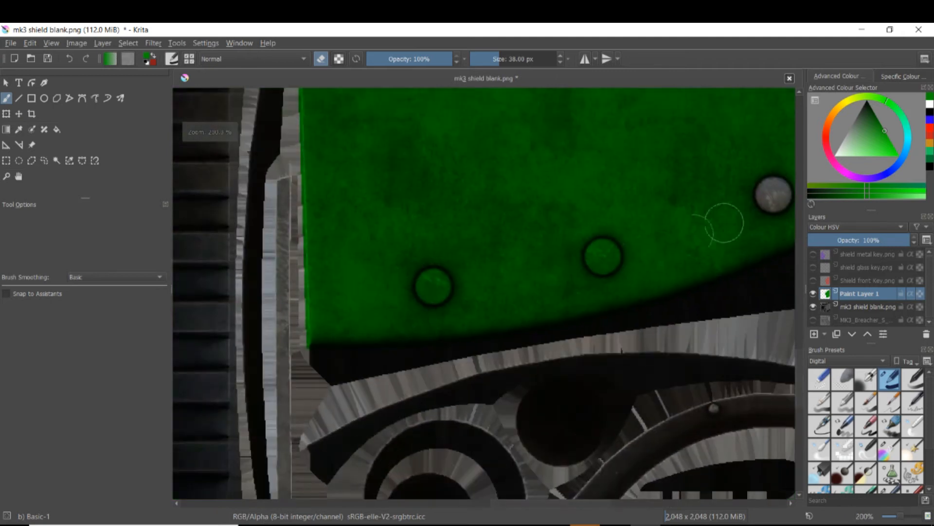
Step: Erase the green over the two remaining rivets along the shield front's lower edge
{"action": "scroll", "coordinate": [638, 248], "scroll_direction": "up", "scroll_amount": 4}
{"action": "left_click", "coordinate": [497, 255]}
{"action": "scroll", "coordinate": [516, 266], "scroll_direction": "down", "scroll_amount": 4}
{"action": "left_click_drag", "start_coordinate": [572, 252], "coordinate": [699, 212]}
{"action": "scroll", "coordinate": [454, 269], "scroll_direction": "up", "scroll_amount": 4}
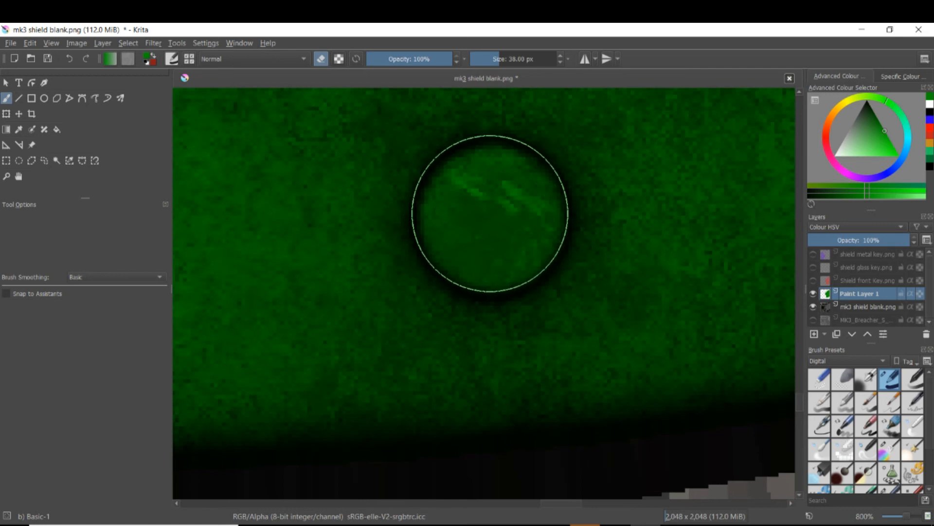
{"action": "left_click", "coordinate": [489, 213]}
{"action": "scroll", "coordinate": [496, 194], "scroll_direction": "up", "scroll_amount": 2}
{"action": "scroll", "coordinate": [492, 183], "scroll_direction": "down", "scroll_amount": 6}
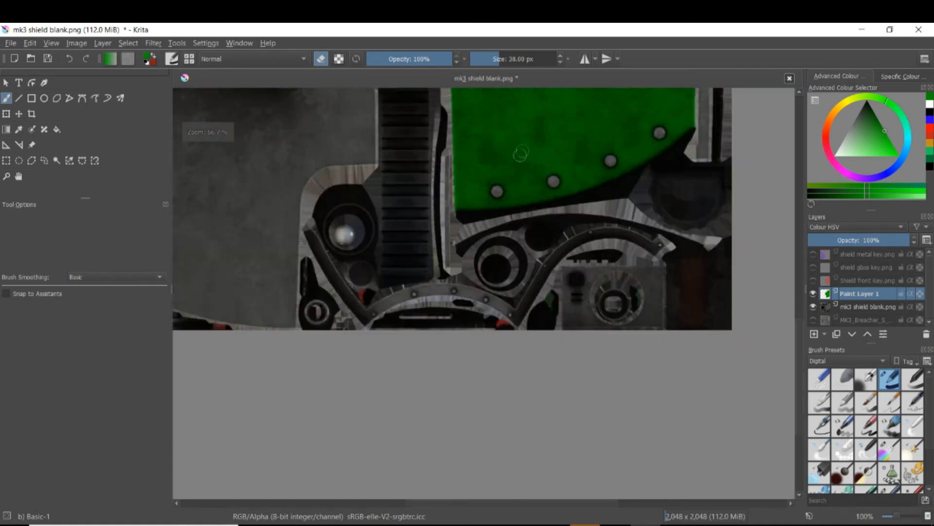
Step: Erase the green over the single rivet beside the shield front's left edge
{"action": "left_click_drag", "start_coordinate": [521, 154], "coordinate": [537, 341]}
{"action": "left_click_drag", "start_coordinate": [546, 221], "coordinate": [558, 345]}
{"action": "scroll", "coordinate": [474, 291], "scroll_direction": "up", "scroll_amount": 5}
{"action": "scroll", "coordinate": [487, 214], "scroll_direction": "up", "scroll_amount": 3}
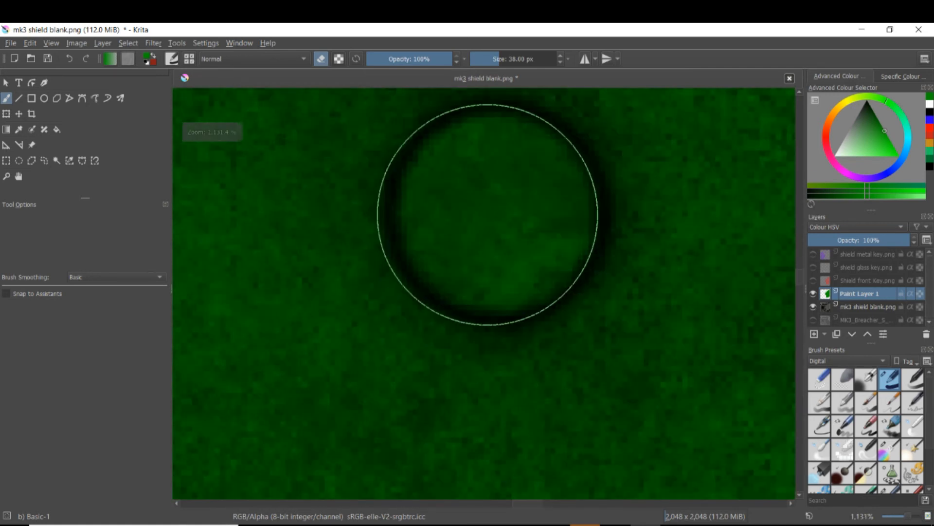
{"action": "left_click", "coordinate": [492, 216]}
{"action": "scroll", "coordinate": [540, 246], "scroll_direction": "down", "scroll_amount": 12}
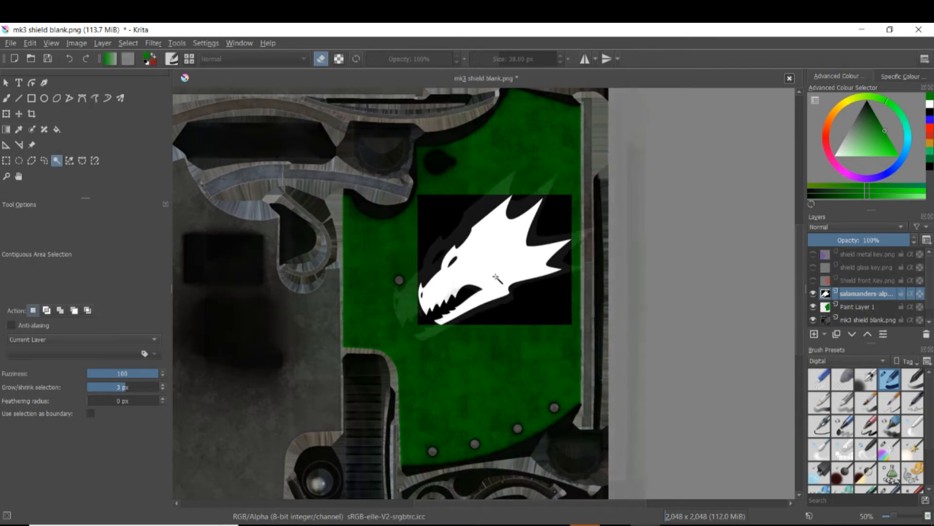
Step: Inspect the placement and outline of the white dragon-head emblem on the shield front
{"action": "scroll", "coordinate": [496, 278], "scroll_direction": "up", "scroll_amount": 2}
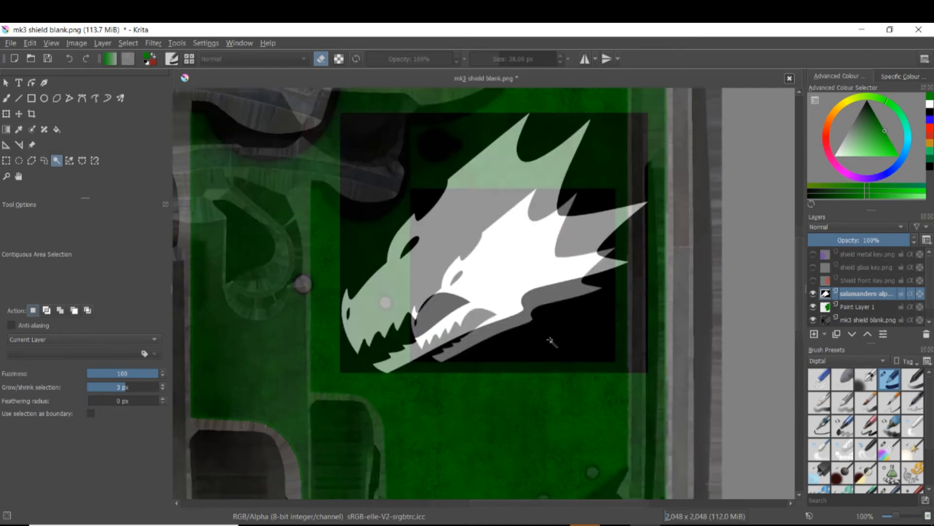
{"action": "scroll", "coordinate": [543, 284], "scroll_direction": "up", "scroll_amount": 2}
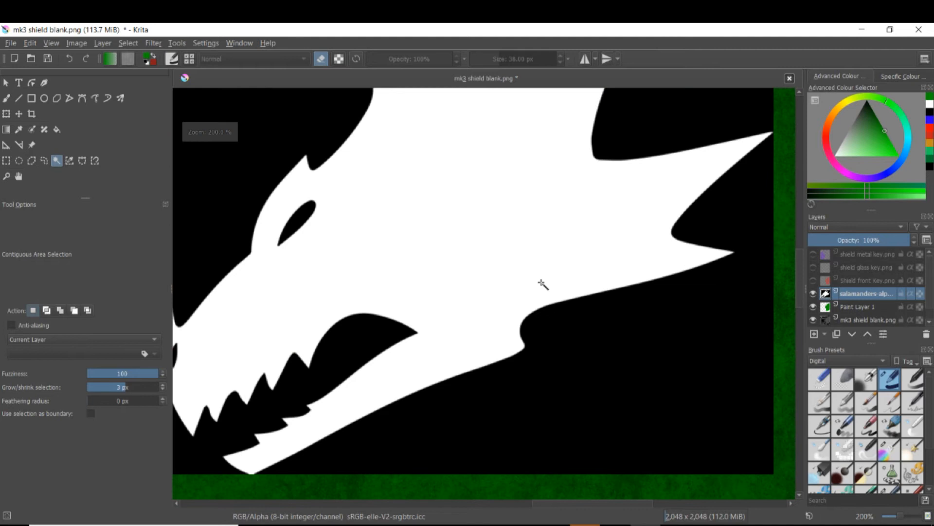
{"action": "scroll", "coordinate": [542, 284], "scroll_direction": "down", "scroll_amount": 4}
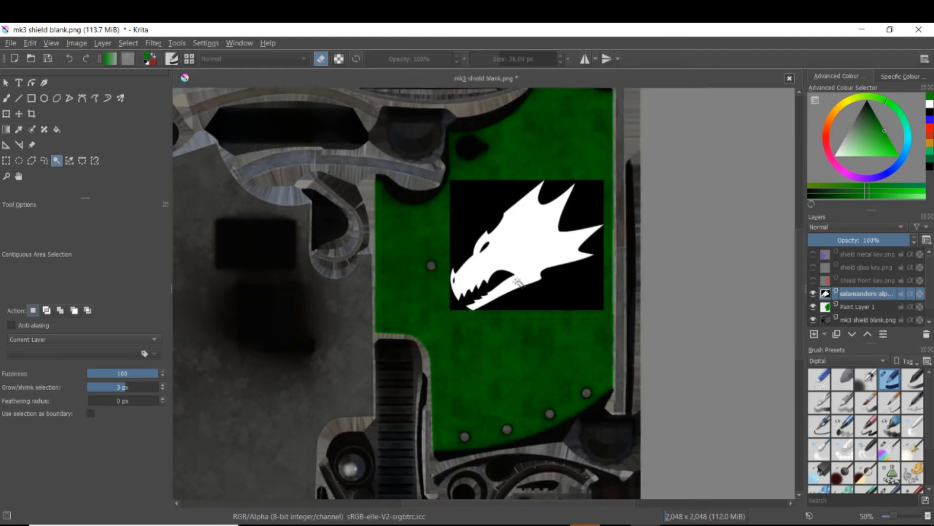
{"action": "scroll", "coordinate": [516, 275], "scroll_direction": "up", "scroll_amount": 3}
{"action": "left_click_drag", "start_coordinate": [475, 283], "coordinate": [628, 333]}
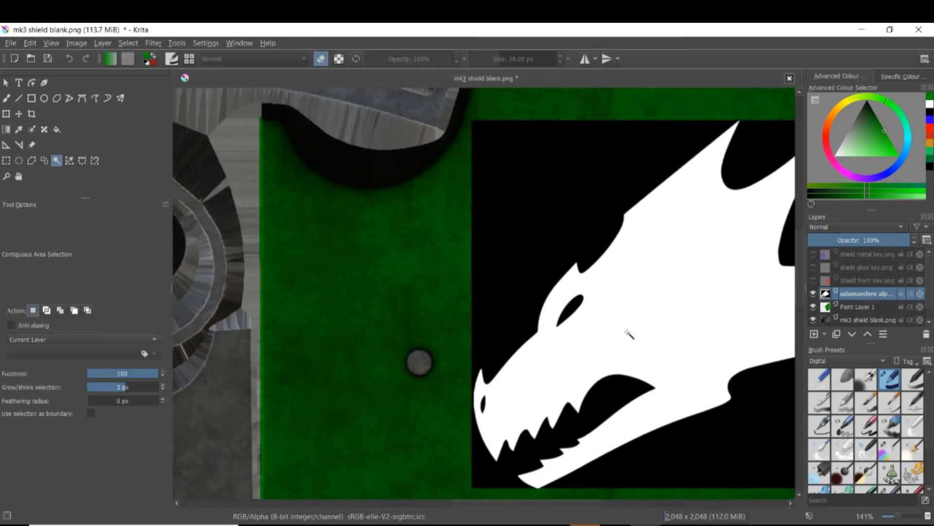
{"action": "scroll", "coordinate": [306, 244], "scroll_direction": "down", "scroll_amount": 4}
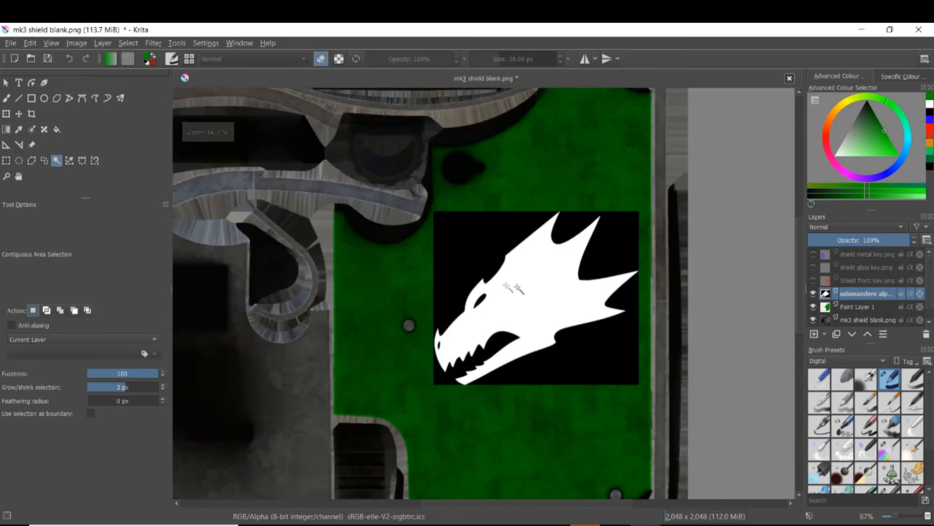
{"action": "scroll", "coordinate": [355, 332], "scroll_direction": "up", "scroll_amount": 8}
{"action": "scroll", "coordinate": [375, 294], "scroll_direction": "down", "scroll_amount": 5}
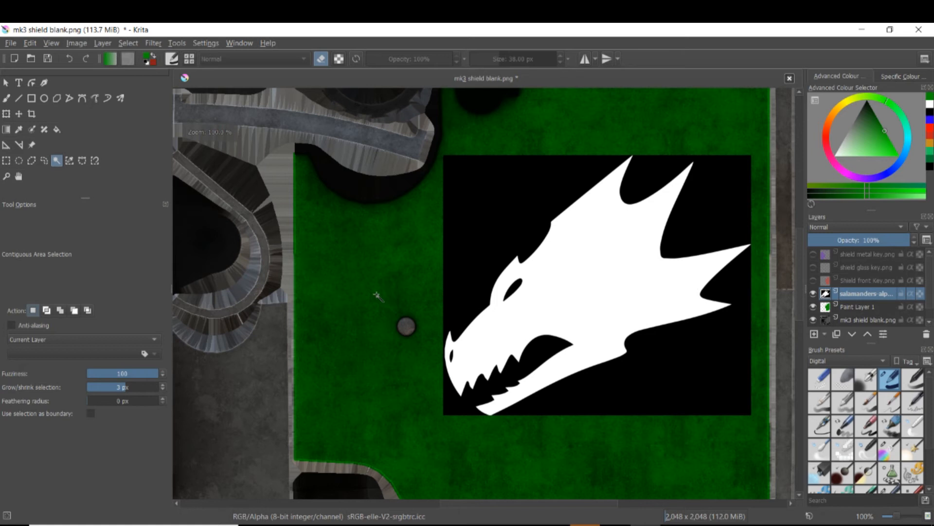
{"action": "left_click_drag", "start_coordinate": [551, 257], "coordinate": [533, 301]}
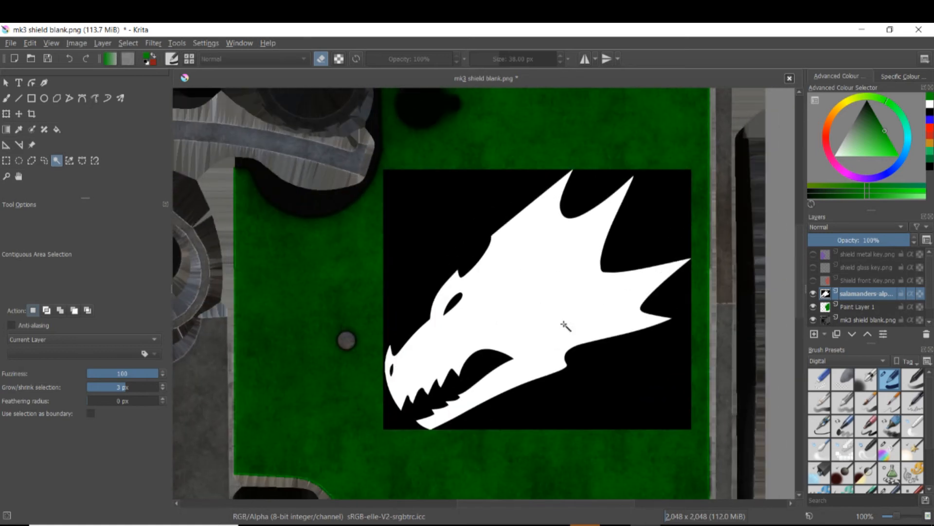
{"action": "left_click_drag", "start_coordinate": [603, 318], "coordinate": [602, 260]}
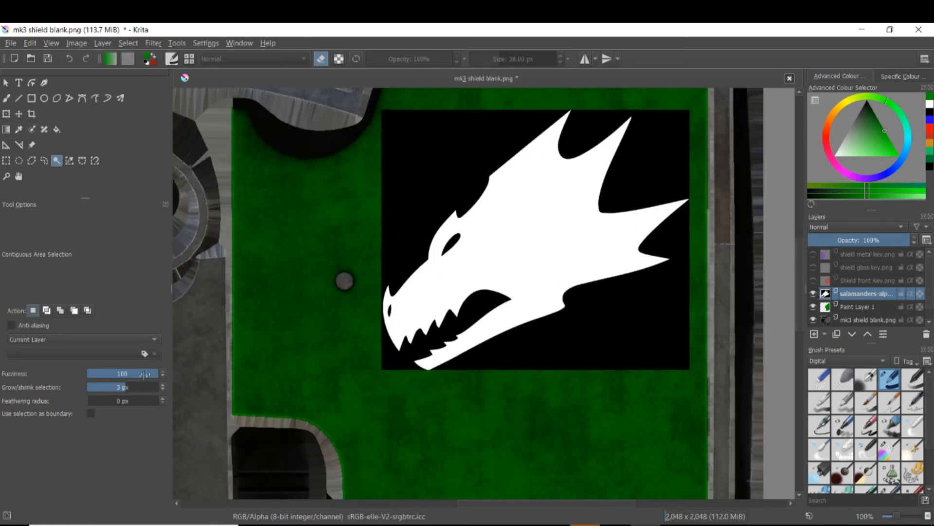
Step: Select the white dragon head as a contiguous area with the selection grow/shrink value set to 0 px
{"action": "left_click", "coordinate": [162, 389]}
{"action": "left_click", "coordinate": [162, 389]}
{"action": "left_click", "coordinate": [162, 390]}
{"action": "left_click", "coordinate": [513, 248]}
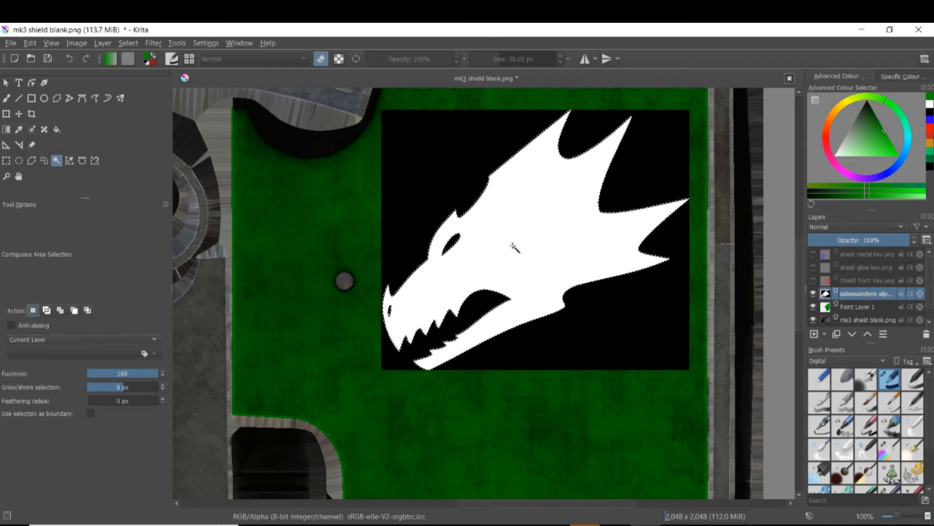
{"action": "scroll", "coordinate": [440, 209], "scroll_direction": "up", "scroll_amount": 5}
{"action": "scroll", "coordinate": [498, 255], "scroll_direction": "down", "scroll_amount": 5}
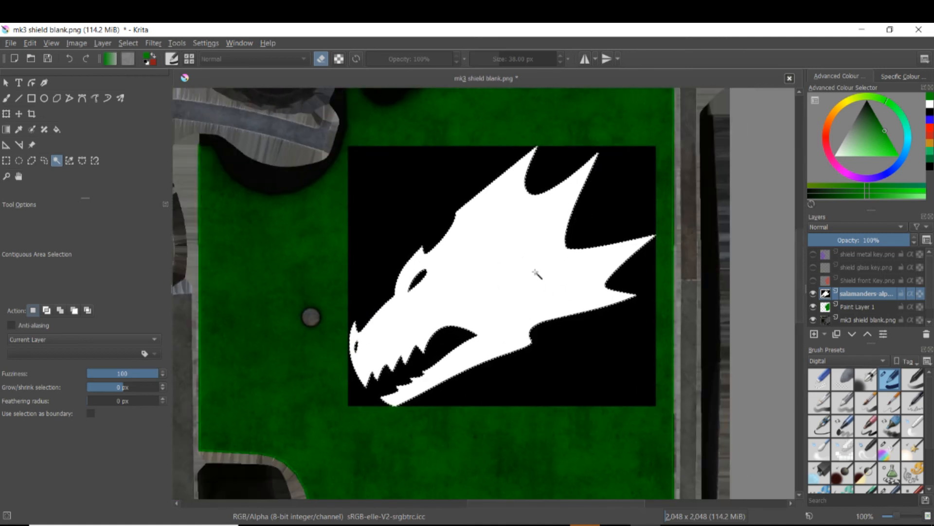
Step: Hide the salamanders emblem layer and make Paint Layer 1 active, keeping the dragon-shaped selection
{"action": "left_click_drag", "start_coordinate": [660, 293], "coordinate": [691, 214]}
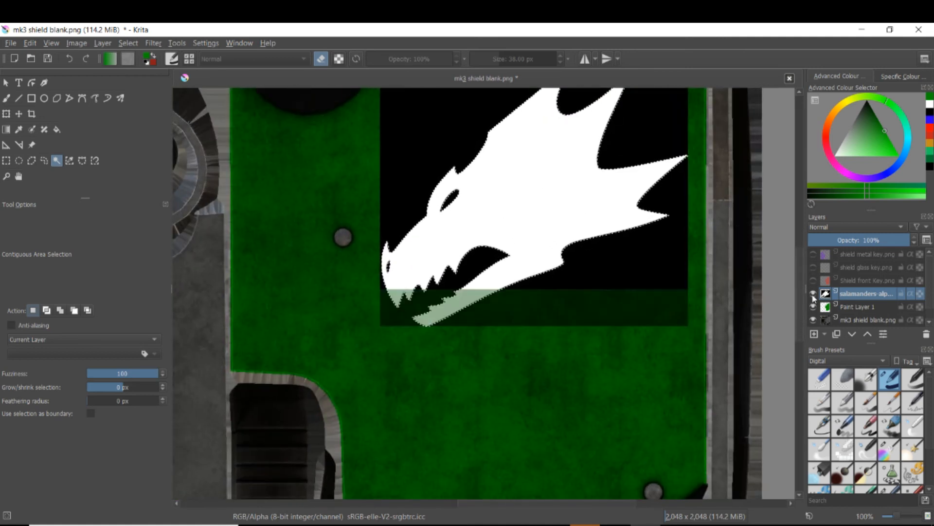
{"action": "left_click", "coordinate": [814, 293]}
{"action": "left_click", "coordinate": [861, 305]}
{"action": "left_click_drag", "start_coordinate": [676, 230], "coordinate": [617, 298]}
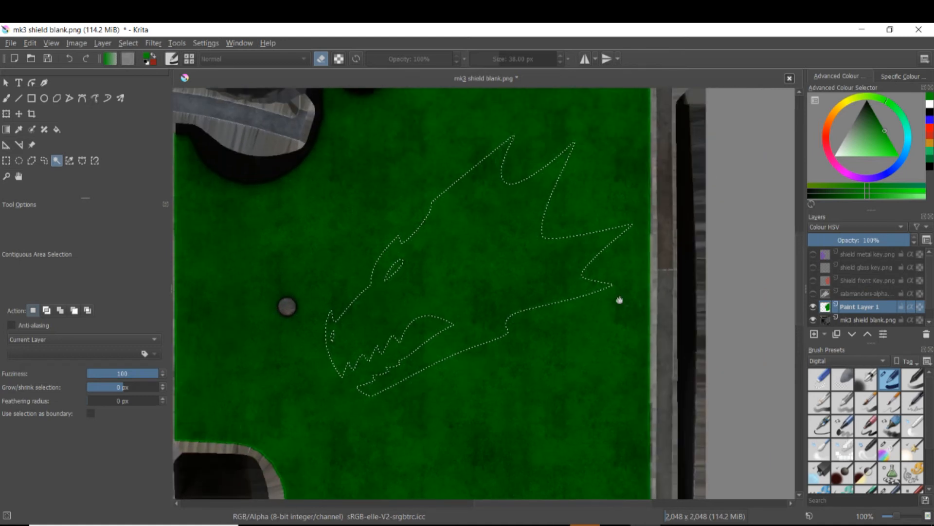
Step: Try filling the dragon-shaped selection on Paint Layer 1 with orange-red, and undo the fill
{"action": "left_click", "coordinate": [57, 130]}
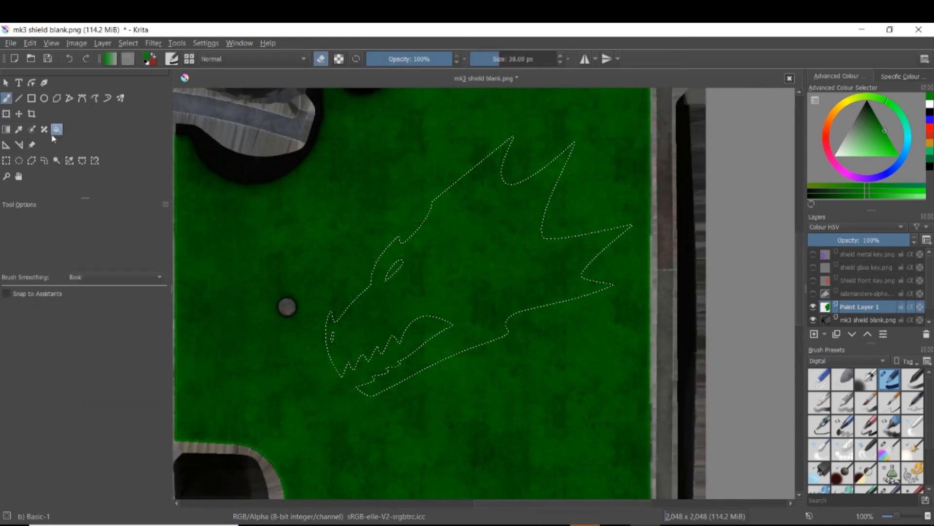
{"action": "left_click", "coordinate": [826, 129]}
{"action": "left_click_drag", "start_coordinate": [895, 148], "coordinate": [932, 173]}
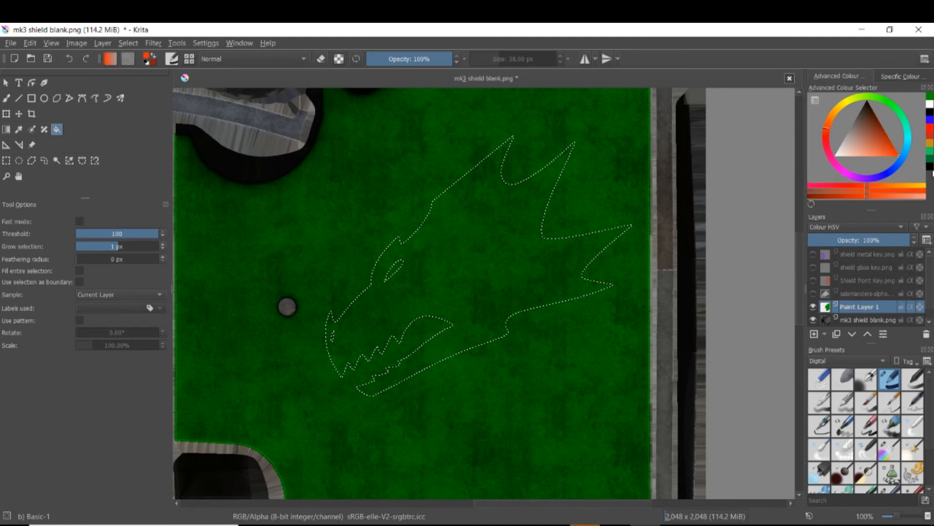
{"action": "left_click", "coordinate": [447, 260]}
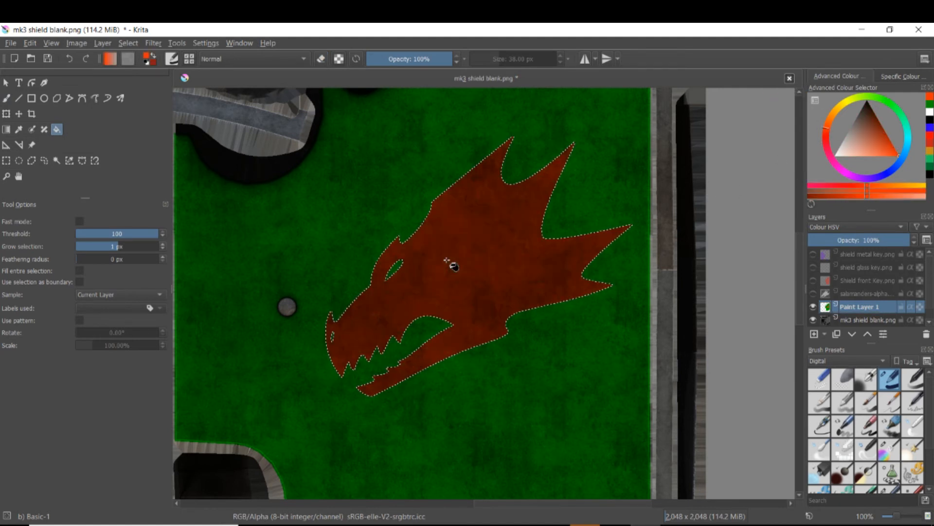
{"action": "scroll", "coordinate": [493, 286], "scroll_direction": "up", "scroll_amount": 1}
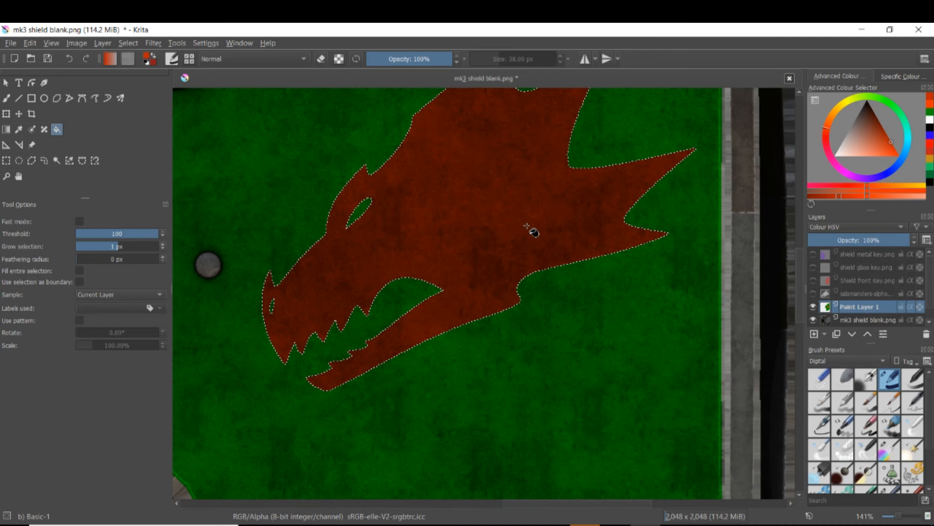
{"action": "key", "text": "ctrl+z"}
Step: Add a new paint layer above Paint Layer 1 and fill the dragon-shaped selection on it with orange-red
{"action": "key", "text": "Insert"}
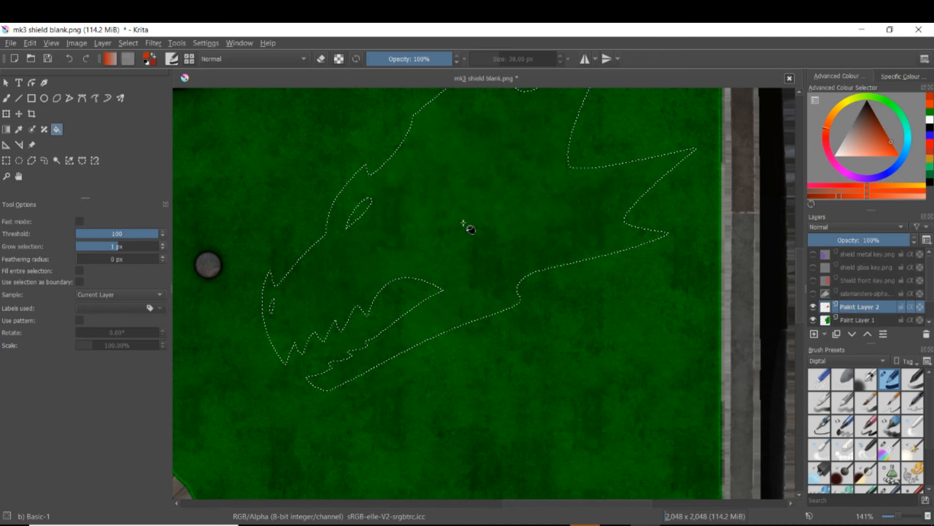
{"action": "left_click", "coordinate": [469, 224]}
Step: Try the Overlay and Colour blending modes on Paint Layer 2, and set it to Colour HSL
{"action": "left_click", "coordinate": [859, 227]}
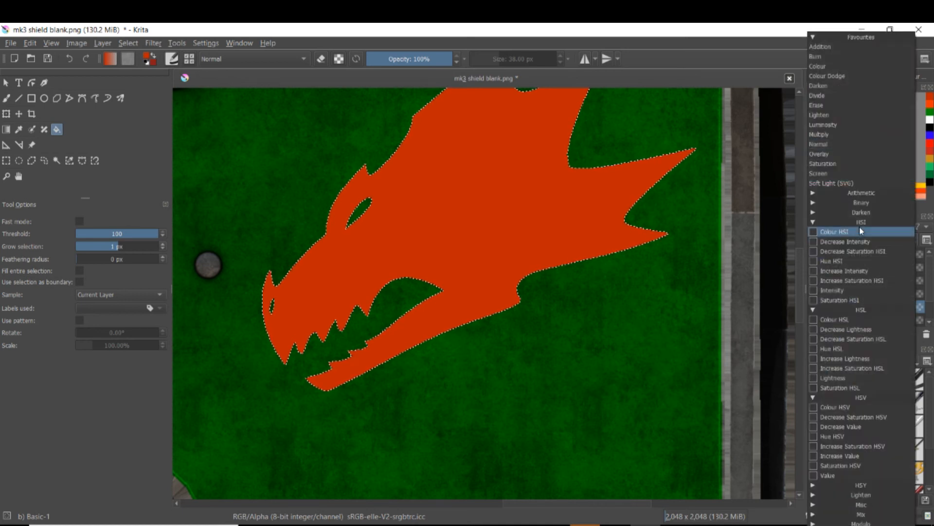
{"action": "left_click", "coordinate": [852, 154]}
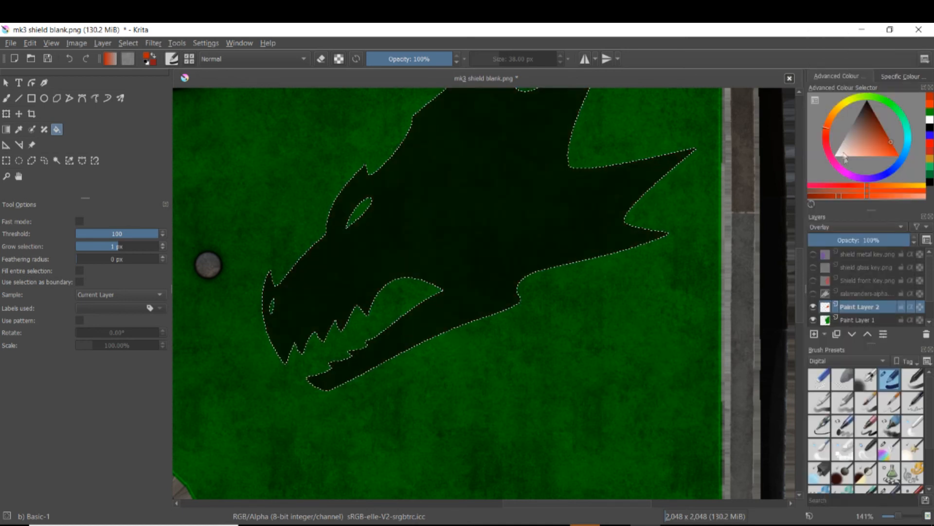
{"action": "left_click", "coordinate": [850, 225]}
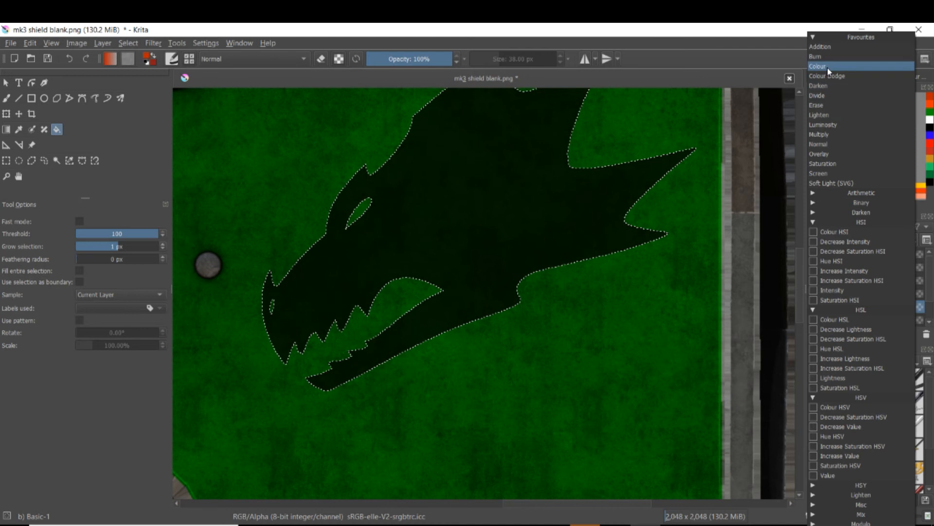
{"action": "left_click", "coordinate": [828, 66]}
{"action": "left_click", "coordinate": [856, 227]}
{"action": "left_click", "coordinate": [837, 313]}
{"action": "scroll", "coordinate": [558, 262], "scroll_direction": "down", "scroll_amount": 1}
{"action": "left_click_drag", "start_coordinate": [557, 262], "coordinate": [553, 320]}
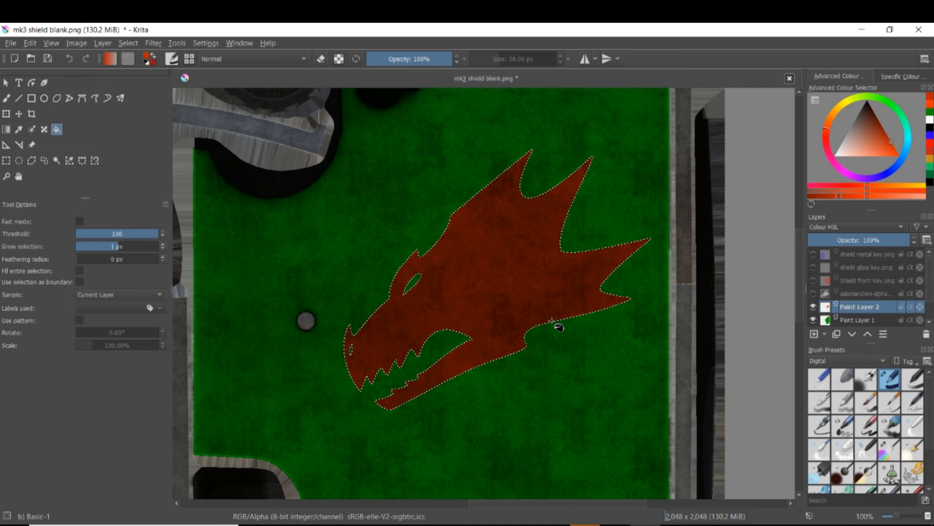
Step: Refill the dragon-shaped selection on Paint Layer 2 with white
{"action": "left_click_drag", "start_coordinate": [865, 147], "coordinate": [837, 154]}
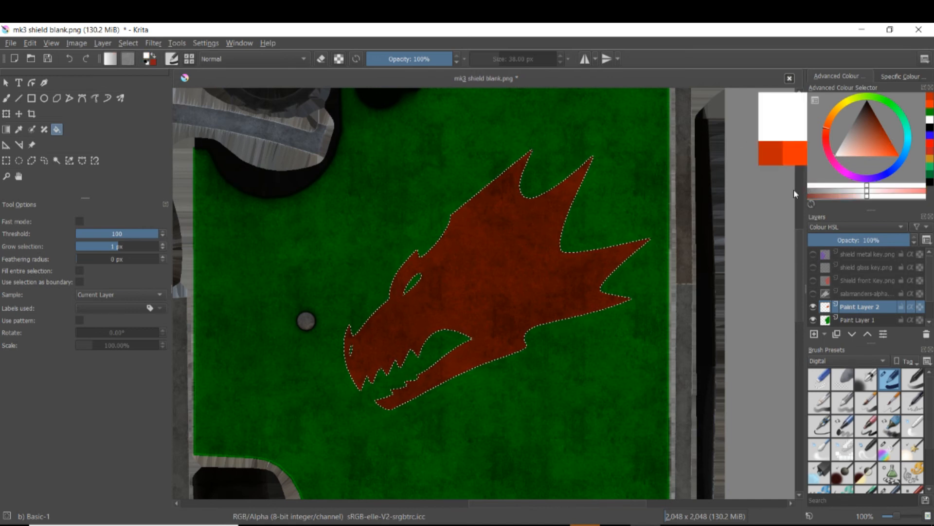
{"action": "left_click", "coordinate": [478, 253]}
{"action": "left_click_drag", "start_coordinate": [530, 290], "coordinate": [533, 262]}
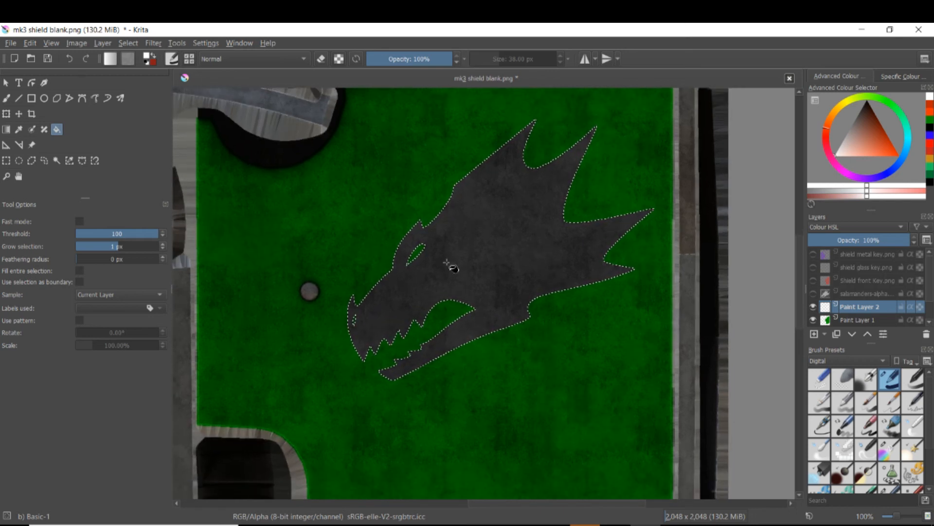
Step: Remove the green inside the dragon-shaped selection from Paint Layer 1
{"action": "scroll", "coordinate": [730, 255], "scroll_direction": "down", "scroll_amount": 3}
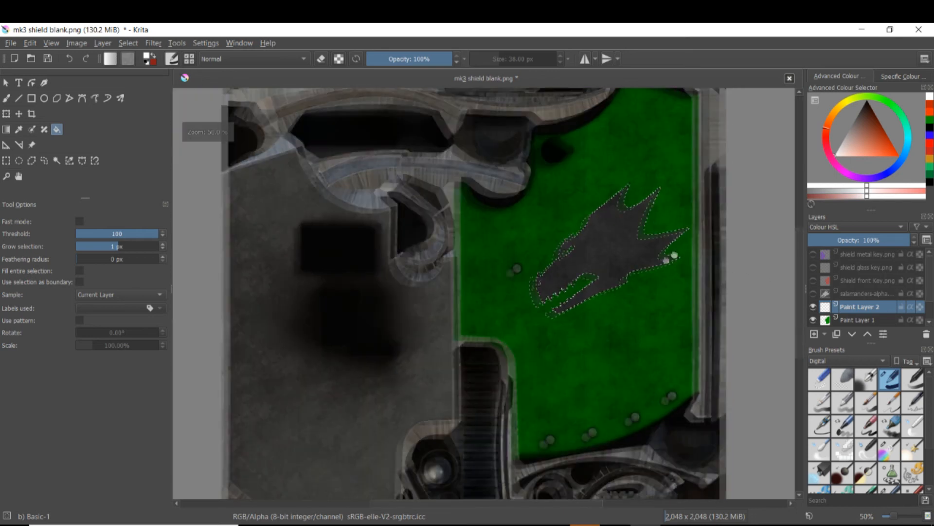
{"action": "scroll", "coordinate": [672, 259], "scroll_direction": "up", "scroll_amount": 3}
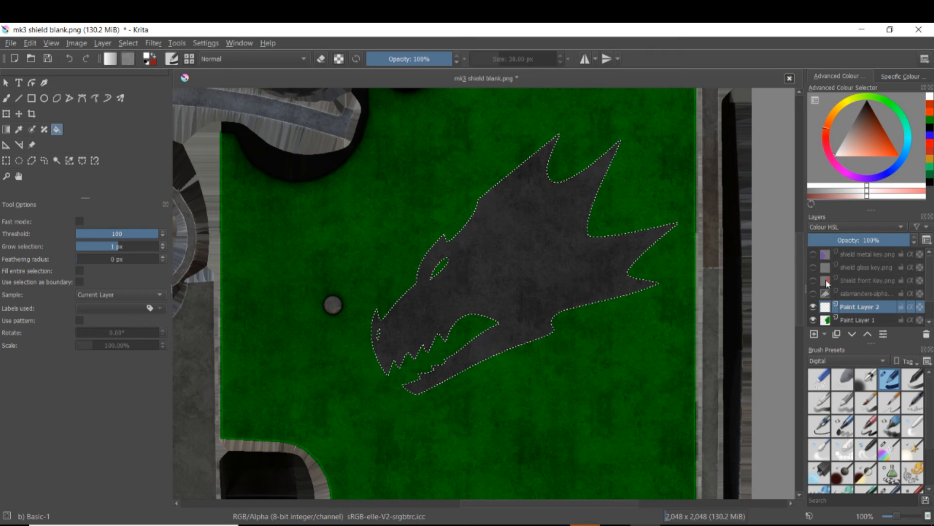
{"action": "scroll", "coordinate": [826, 282], "scroll_direction": "down", "scroll_amount": 1}
{"action": "left_click", "coordinate": [857, 293]}
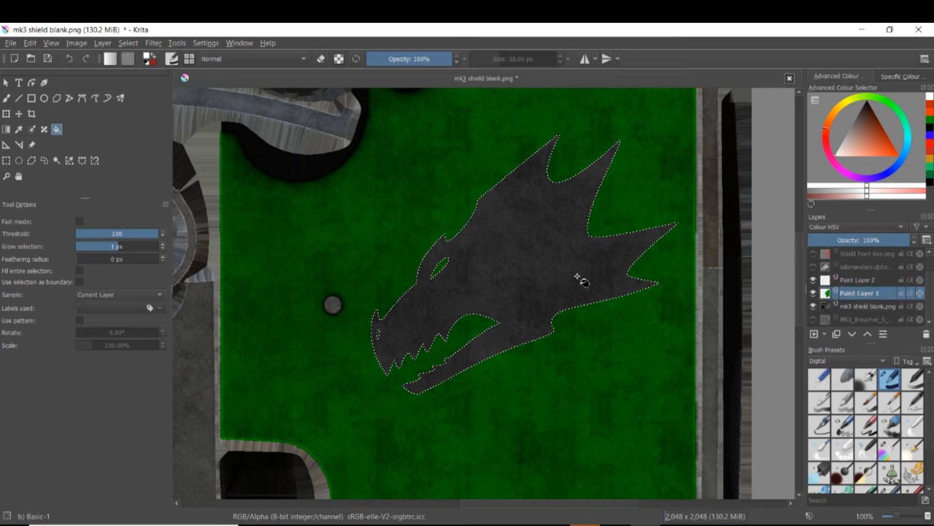
Step: Set the blending mode of Paint Layer 2 to Overlay and inspect the dragon emblem
{"action": "left_click", "coordinate": [856, 282]}
{"action": "left_click", "coordinate": [836, 227]}
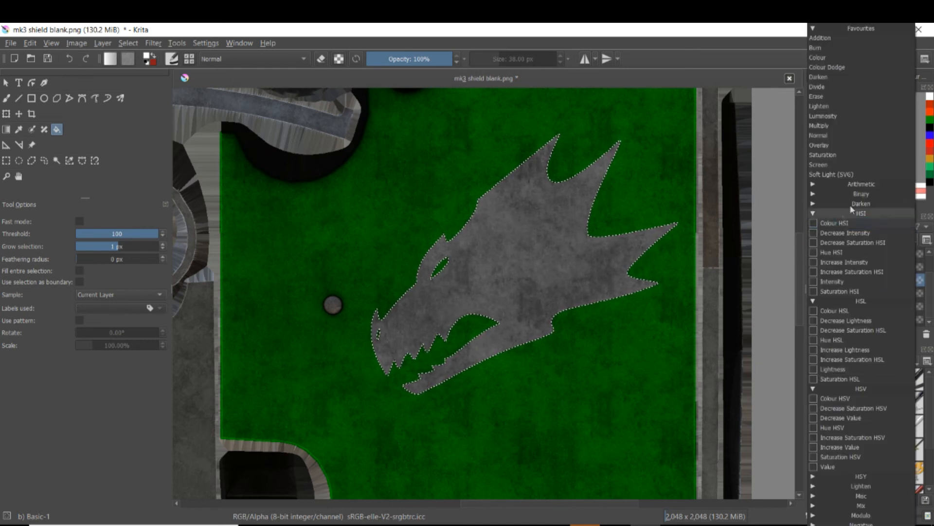
{"action": "left_click", "coordinate": [851, 145]}
{"action": "scroll", "coordinate": [567, 286], "scroll_direction": "up", "scroll_amount": 2}
{"action": "scroll", "coordinate": [491, 302], "scroll_direction": "down", "scroll_amount": 2}
{"action": "left_click_drag", "start_coordinate": [483, 300], "coordinate": [496, 273]}
{"action": "scroll", "coordinate": [514, 319], "scroll_direction": "down", "scroll_amount": 1}
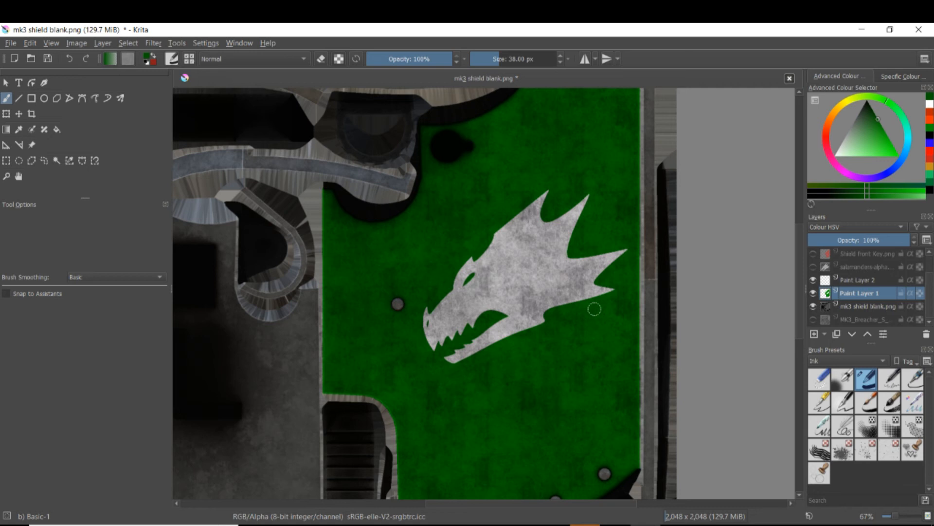
Step: Hide Paint Layer 2 and fill the dragon-shaped gap on Paint Layer 1 with the dark green
{"action": "left_click", "coordinate": [813, 280]}
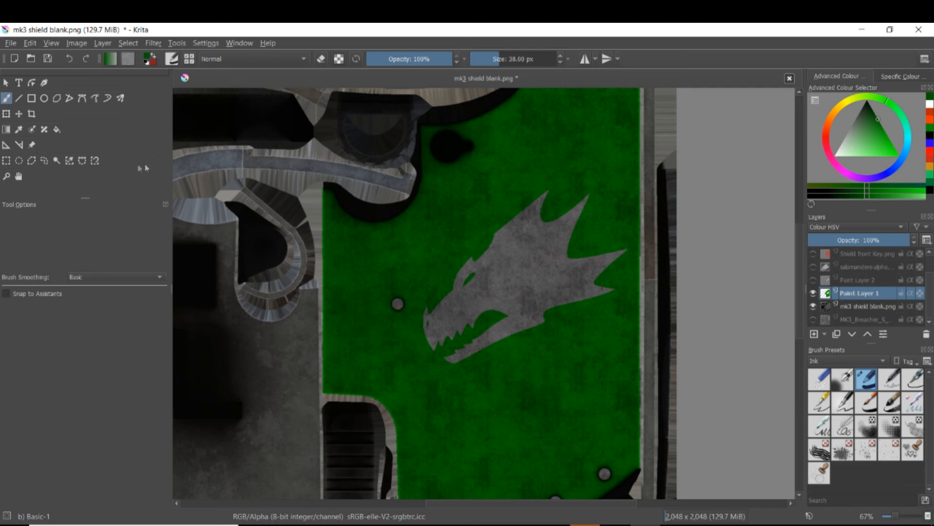
{"action": "left_click", "coordinate": [56, 129]}
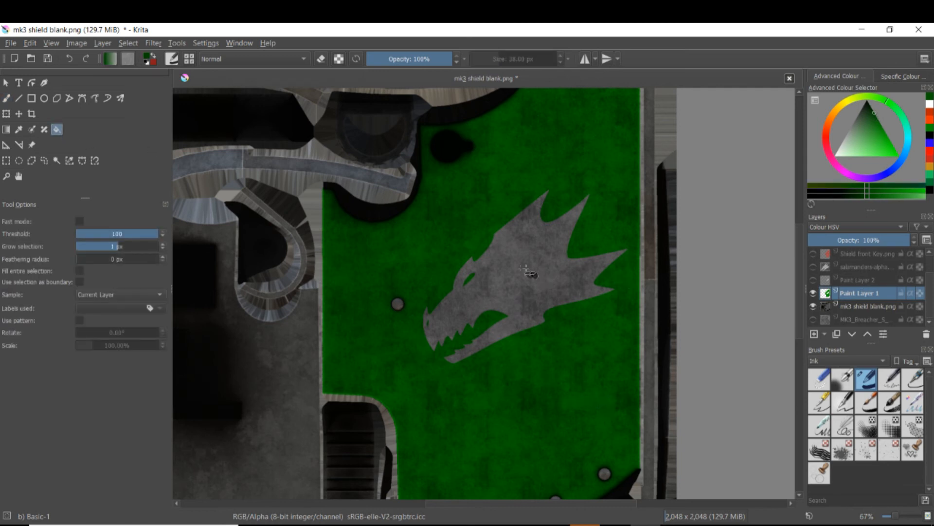
{"action": "left_click", "coordinate": [520, 267]}
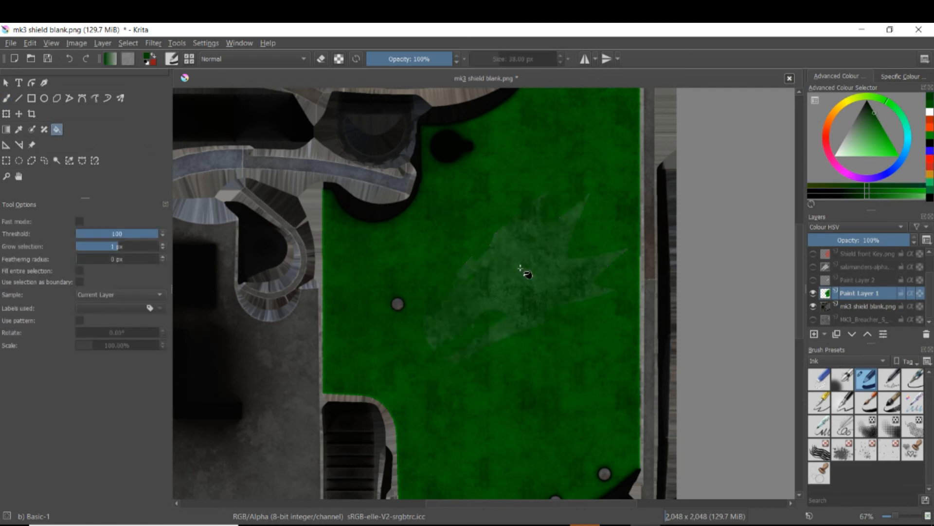
Step: Show the salamanders-alpha layer and select its white dragon head by contiguous colour area
{"action": "left_click", "coordinate": [813, 267]}
{"action": "left_click", "coordinate": [853, 267]}
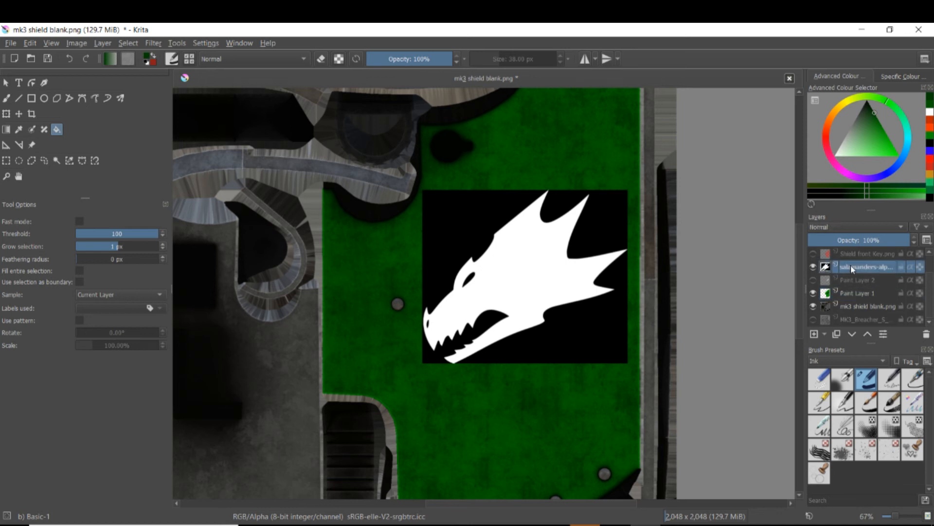
{"action": "left_click", "coordinate": [61, 160]}
{"action": "left_click", "coordinate": [526, 261]}
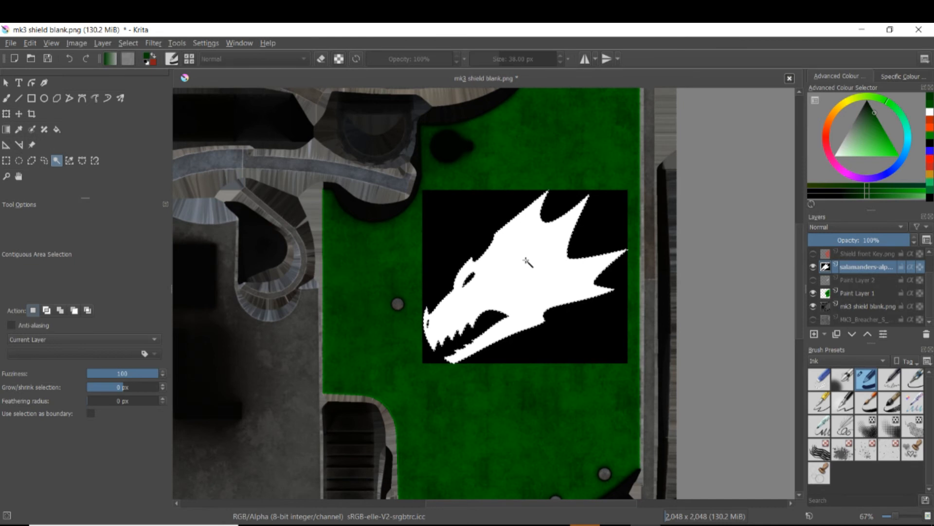
Step: Paste the dragon head onto its own new layer with the salamanders-alpha layer hidden, and clear the selection
{"action": "key", "text": "ctrl+v"}
{"action": "left_click", "coordinate": [814, 280]}
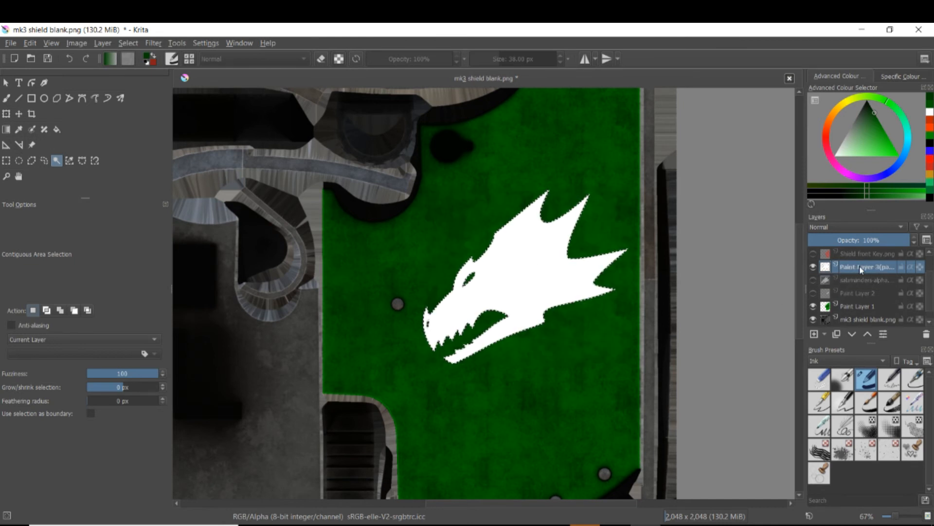
{"action": "left_click", "coordinate": [128, 43]}
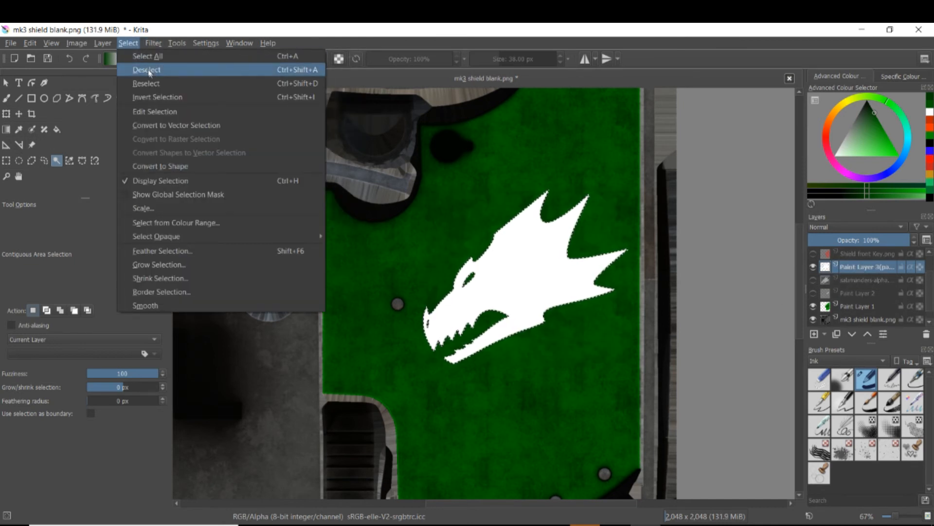
{"action": "left_click", "coordinate": [148, 70]}
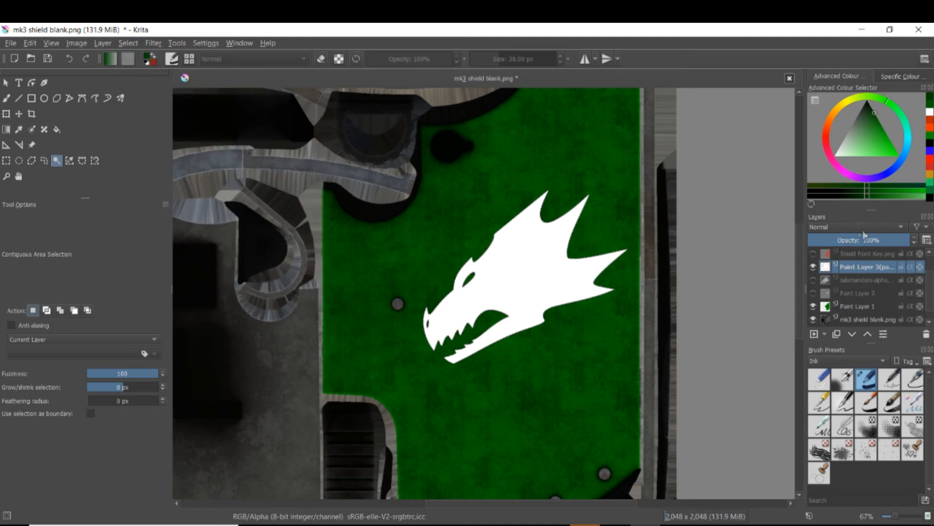
Step: Lock the transparency of the pasted dragon-head layer and get the freehand brush ready for painting
{"action": "left_click_drag", "start_coordinate": [868, 239], "coordinate": [924, 263]}
{"action": "mouse_move", "coordinate": [922, 269]}
{"action": "left_click", "coordinate": [8, 99]}
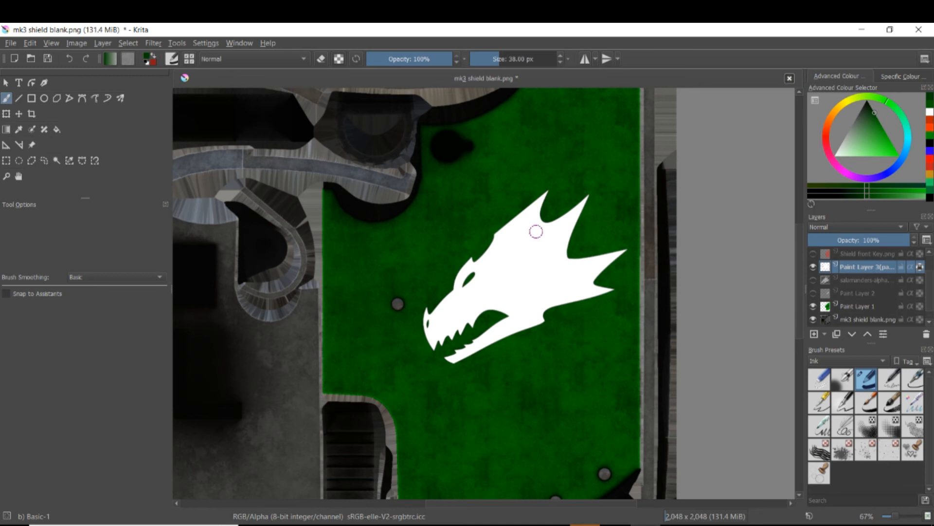
Step: Try a blue brush stroke across the dragon head on the transparency-locked layer, and undo it
{"action": "left_click", "coordinate": [823, 186]}
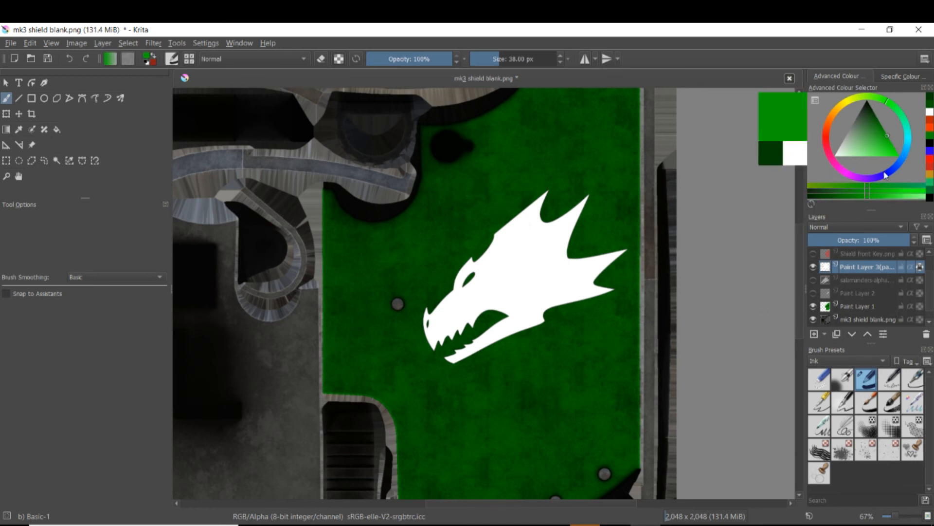
{"action": "left_click", "coordinate": [886, 176]}
{"action": "mouse_move", "coordinate": [531, 156]}
{"action": "left_mouse_down"}
{"action": "mouse_move", "coordinate": [545, 227]}
{"action": "mouse_move", "coordinate": [615, 195]}
{"action": "mouse_move", "coordinate": [517, 206]}
{"action": "left_mouse_up"}
{"action": "key", "text": "ctrl+z"}
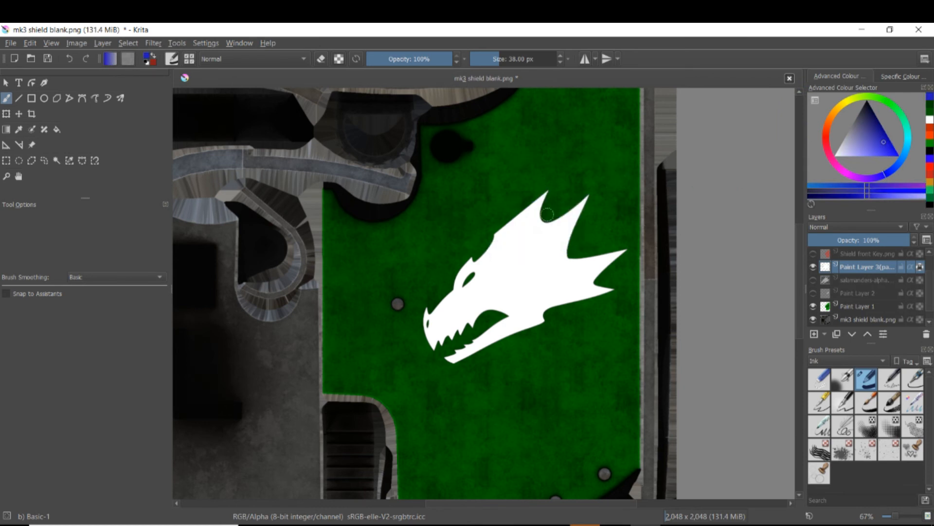
Step: Repaint the whole dragon head in a very light grey with the brush enlarged to 201 px
{"action": "left_click_drag", "start_coordinate": [873, 156], "coordinate": [818, 151]}
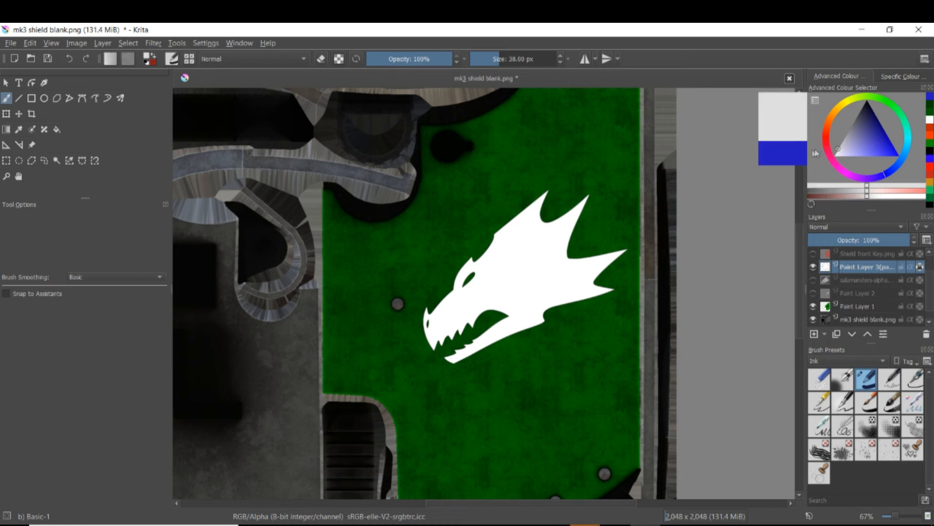
{"action": "left_click_drag", "start_coordinate": [491, 226], "coordinate": [543, 204]}
{"action": "key", "text": "bracketright"}
{"action": "key", "text": "bracketright"}
{"action": "key", "text": "bracketright"}
{"action": "key", "text": "bracketright"}
{"action": "key", "text": "bracketright"}
{"action": "key", "text": "bracketright"}
{"action": "key", "text": "bracketright"}
{"action": "key", "text": "bracketright"}
{"action": "key", "text": "bracketright"}
{"action": "key", "text": "bracketright"}
{"action": "key", "text": "bracketright"}
{"action": "key", "text": "bracketright"}
{"action": "key", "text": "bracketright"}
{"action": "key", "text": "bracketright"}
{"action": "key", "text": "bracketright"}
{"action": "key", "text": "bracketright"}
{"action": "key", "text": "bracketright"}
{"action": "key", "text": "bracketright"}
{"action": "key", "text": "bracketright"}
{"action": "key", "text": "bracketright"}
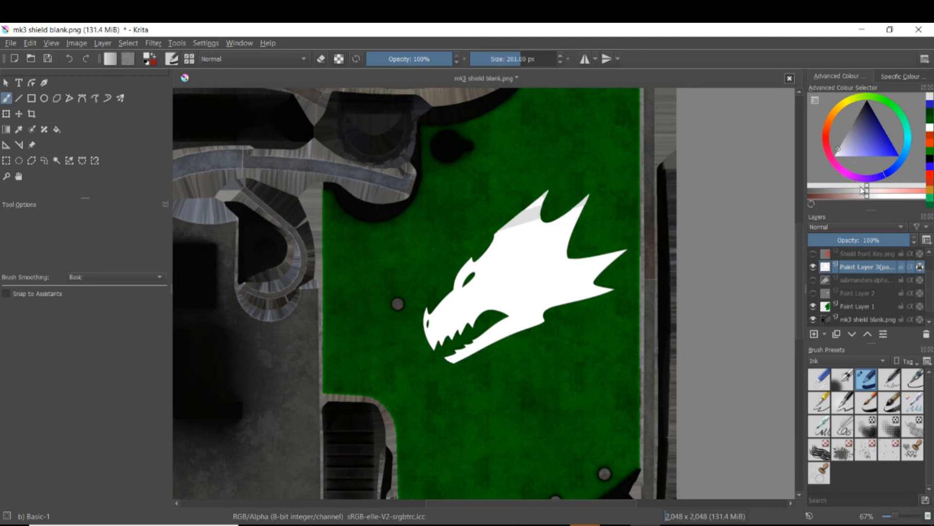
{"action": "left_click", "coordinate": [863, 189]}
{"action": "left_click_drag", "start_coordinate": [853, 188], "coordinate": [837, 189]}
{"action": "mouse_move", "coordinate": [605, 210]}
{"action": "left_mouse_down"}
{"action": "mouse_move", "coordinate": [435, 218]}
{"action": "mouse_move", "coordinate": [554, 235]}
{"action": "mouse_move", "coordinate": [322, 246]}
{"action": "mouse_move", "coordinate": [318, 315]}
{"action": "mouse_move", "coordinate": [505, 288]}
{"action": "mouse_move", "coordinate": [429, 337]}
{"action": "mouse_move", "coordinate": [428, 383]}
{"action": "mouse_move", "coordinate": [471, 322]}
{"action": "mouse_move", "coordinate": [334, 351]}
{"action": "left_mouse_up"}
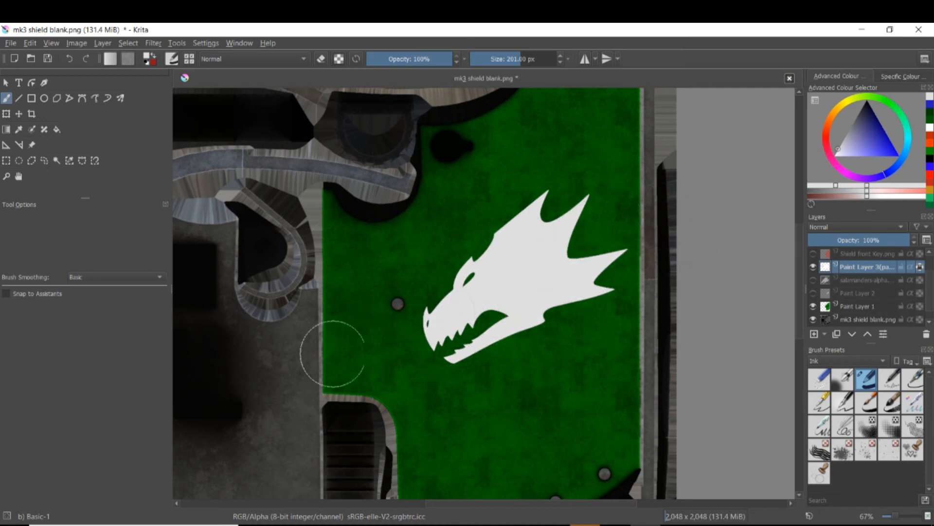
Step: Set the opacity of the pasted dragon-head layer to 76%
{"action": "left_click", "coordinate": [872, 235]}
{"action": "scroll", "coordinate": [873, 235], "scroll_direction": "down", "scroll_amount": 7}
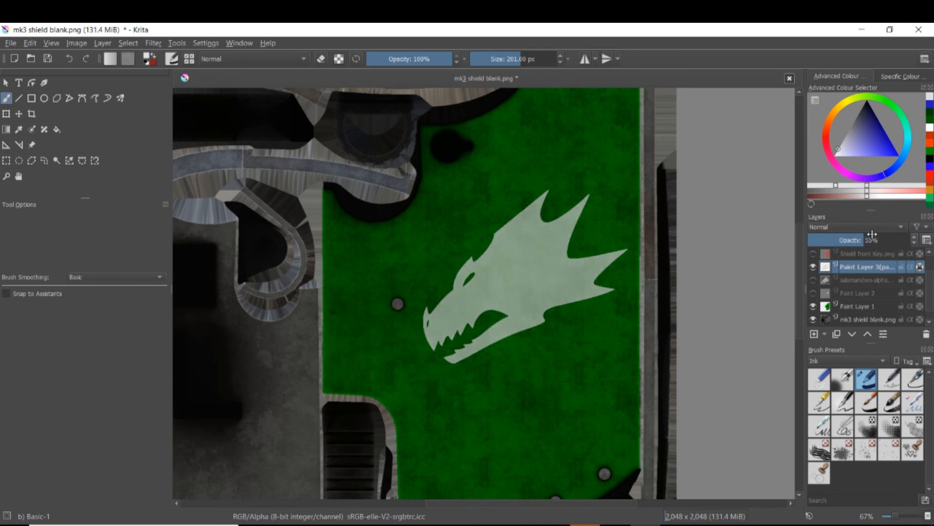
{"action": "scroll", "coordinate": [875, 238], "scroll_direction": "up", "scroll_amount": 11}
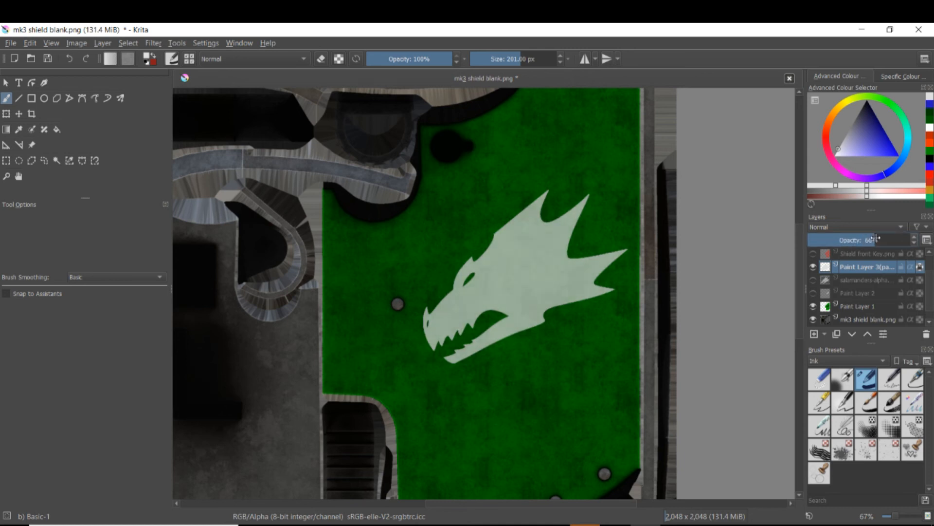
{"action": "left_click_drag", "start_coordinate": [874, 238], "coordinate": [887, 240]}
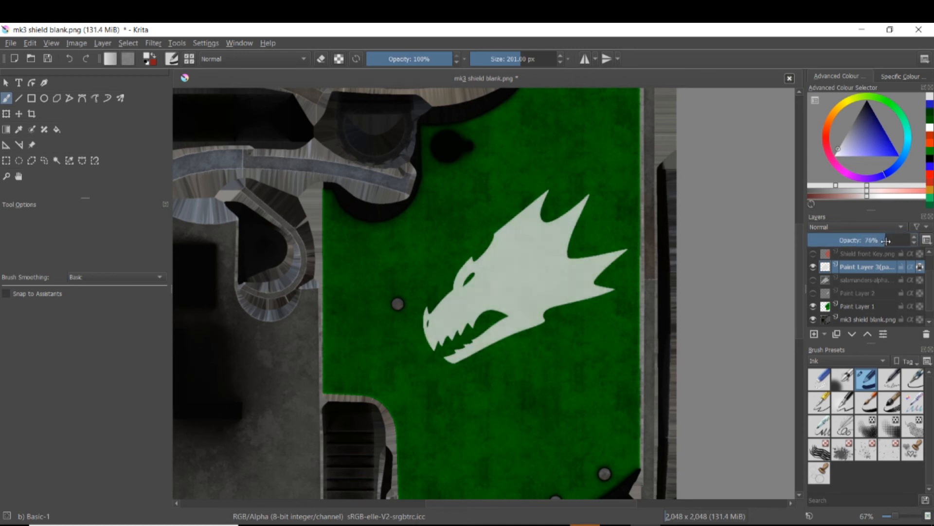
Step: Erase speckled wear into the dragon head's spike tips, rear jaw edge and a patch behind the eye with the Texture Spray brush
{"action": "scroll", "coordinate": [540, 326], "scroll_direction": "up", "scroll_amount": 3}
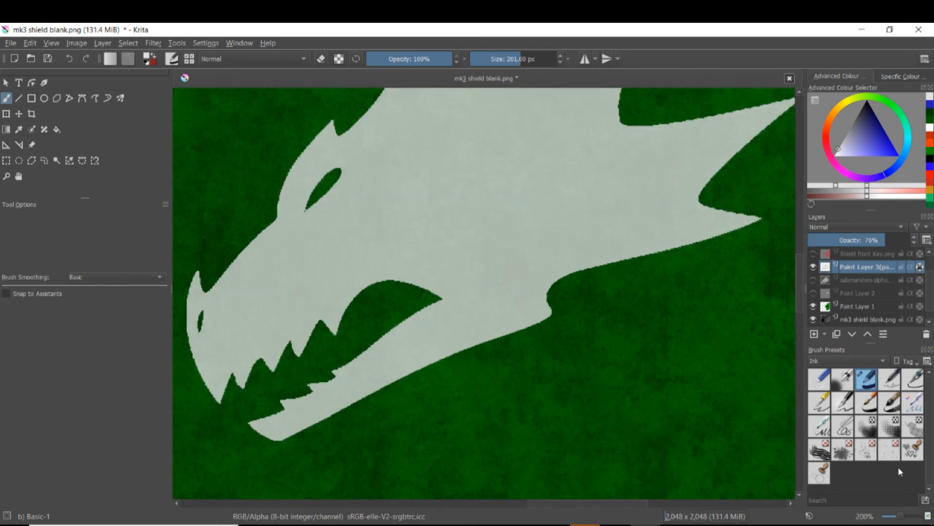
{"action": "left_click", "coordinate": [849, 361]}
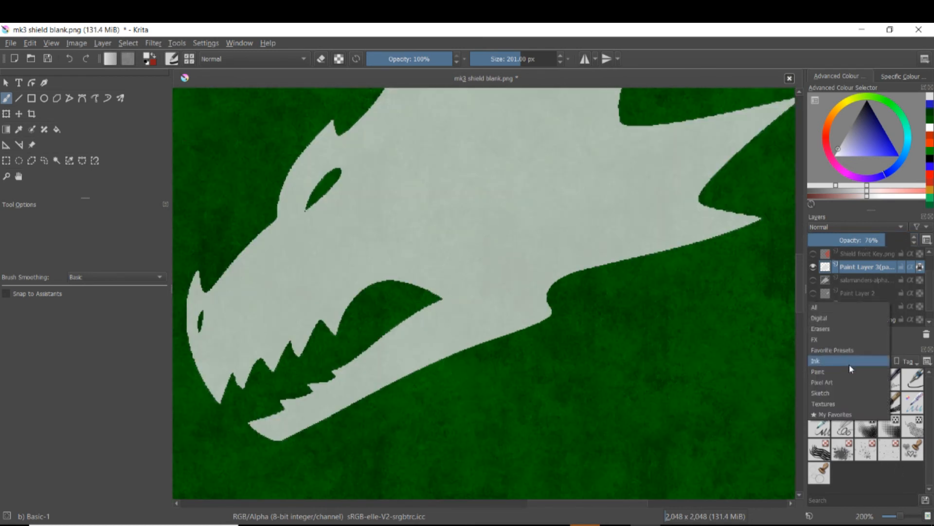
{"action": "left_click", "coordinate": [830, 402]}
{"action": "scroll", "coordinate": [900, 455], "scroll_direction": "down", "scroll_amount": 1}
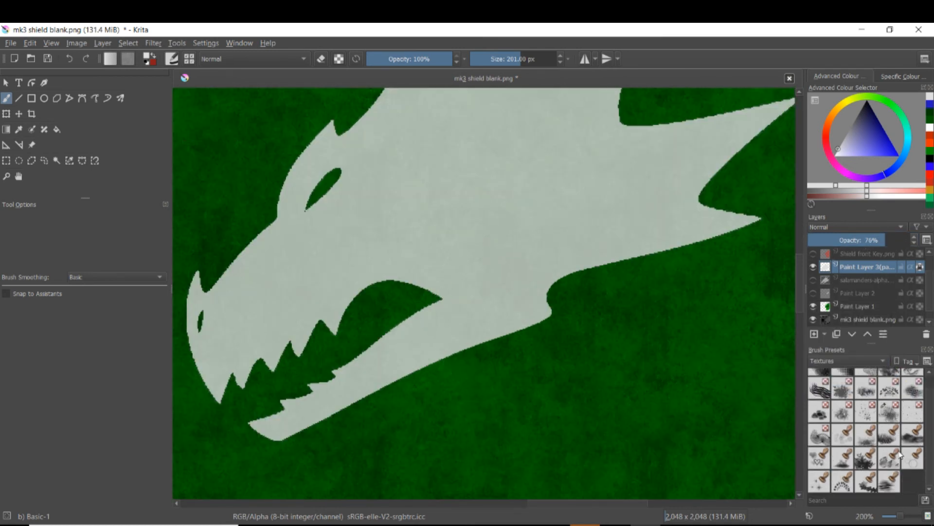
{"action": "left_click", "coordinate": [880, 412]}
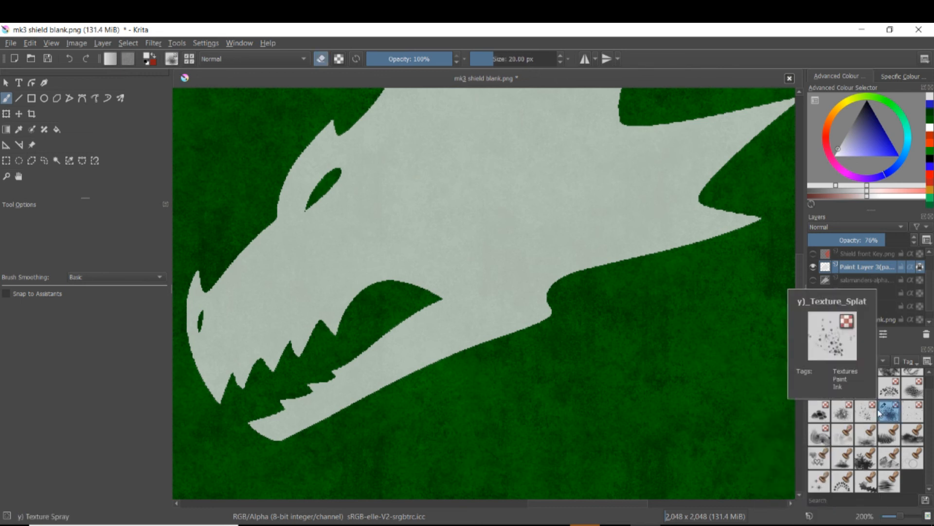
{"action": "scroll", "coordinate": [884, 411], "scroll_direction": "up", "scroll_amount": 1}
{"action": "left_click_drag", "start_coordinate": [520, 236], "coordinate": [383, 256]}
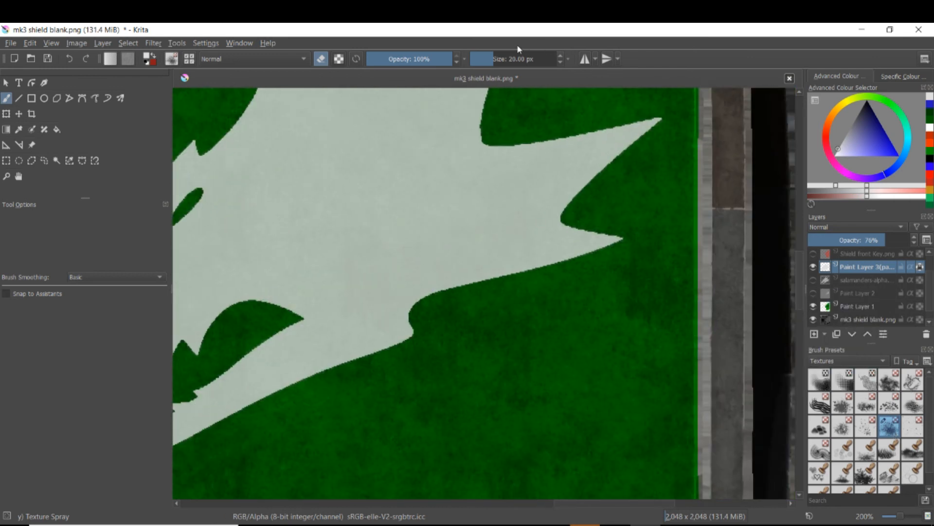
{"action": "mouse_move", "coordinate": [627, 251]}
{"action": "left_mouse_down"}
{"action": "mouse_move", "coordinate": [607, 237]}
{"action": "mouse_move", "coordinate": [587, 244]}
{"action": "left_mouse_up"}
{"action": "left_click_drag", "start_coordinate": [546, 282], "coordinate": [603, 285]}
{"action": "mouse_move", "coordinate": [454, 330]}
{"action": "left_mouse_down"}
{"action": "mouse_move", "coordinate": [492, 296]}
{"action": "mouse_move", "coordinate": [535, 280]}
{"action": "left_mouse_up"}
{"action": "left_click_drag", "start_coordinate": [689, 191], "coordinate": [665, 255]}
{"action": "mouse_move", "coordinate": [647, 217]}
{"action": "left_mouse_down"}
{"action": "mouse_move", "coordinate": [679, 186]}
{"action": "mouse_move", "coordinate": [699, 278]}
{"action": "left_mouse_up"}
{"action": "mouse_move", "coordinate": [595, 146]}
{"action": "left_mouse_down"}
{"action": "mouse_move", "coordinate": [634, 149]}
{"action": "mouse_move", "coordinate": [607, 120]}
{"action": "left_mouse_up"}
{"action": "left_click_drag", "start_coordinate": [452, 134], "coordinate": [487, 104]}
{"action": "left_click_drag", "start_coordinate": [364, 179], "coordinate": [558, 92]}
{"action": "mouse_move", "coordinate": [550, 243]}
{"action": "left_mouse_down"}
{"action": "mouse_move", "coordinate": [556, 238]}
{"action": "mouse_move", "coordinate": [550, 252]}
{"action": "left_mouse_up"}
Step: Erase scattered droplet spots from the dragon's cheek, snout and crest with the Texture Splat brush
{"action": "left_click", "coordinate": [865, 427]}
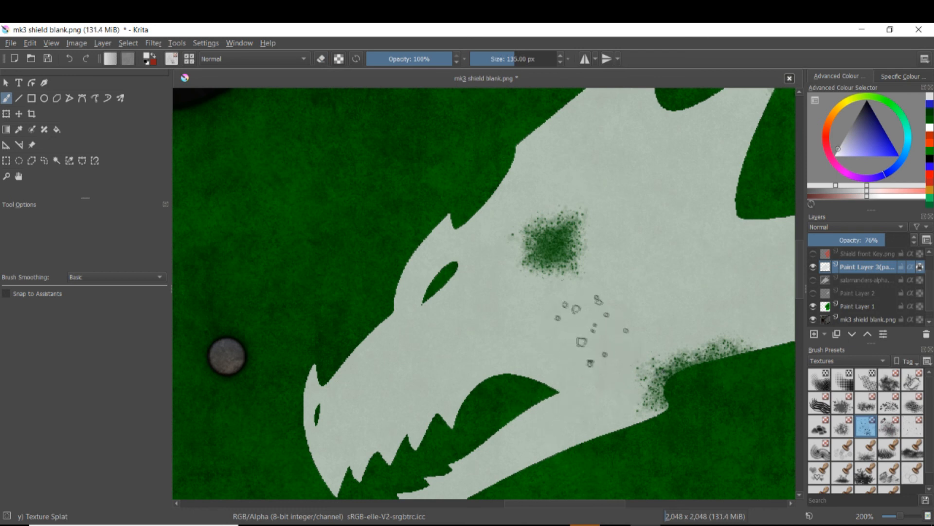
{"action": "key", "text": "e"}
{"action": "left_click_drag", "start_coordinate": [586, 336], "coordinate": [606, 401]}
{"action": "left_click", "coordinate": [317, 395]}
{"action": "left_click", "coordinate": [597, 261]}
{"action": "left_click_drag", "start_coordinate": [698, 221], "coordinate": [713, 189]}
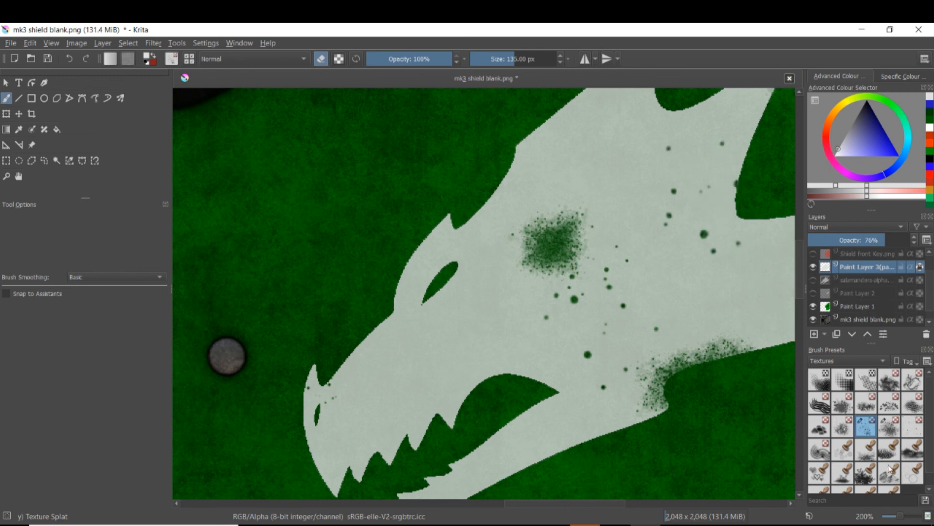
Step: Try erasing branching cracks across the dragon head with the Texture Spines brush at 576 px and 42% opacity, and undo them
{"action": "left_click", "coordinate": [843, 426]}
{"action": "scroll", "coordinate": [494, 275], "scroll_direction": "up", "scroll_amount": 2}
{"action": "scroll", "coordinate": [494, 275], "scroll_direction": "down", "scroll_amount": 3}
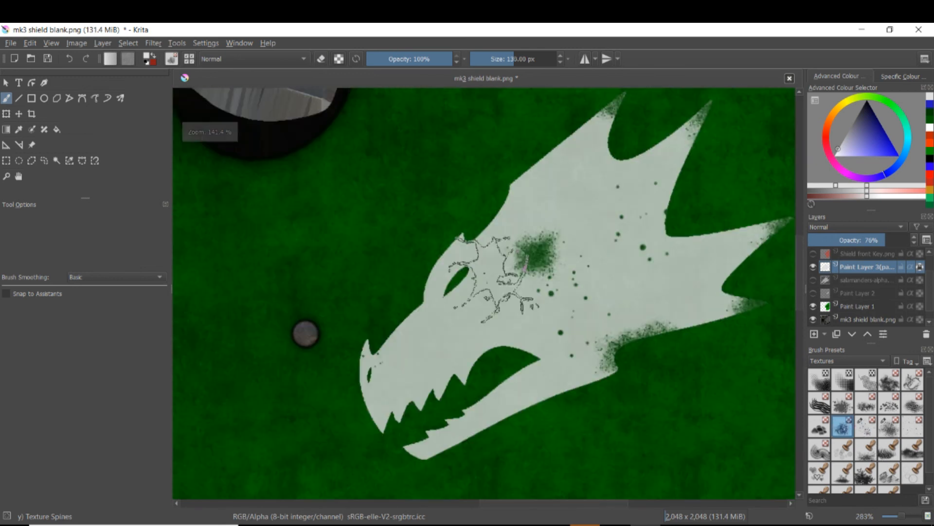
{"action": "key", "text": "bracketright"}
{"action": "key", "text": "bracketright"}
{"action": "key", "text": "bracketright"}
{"action": "key", "text": "bracketright"}
{"action": "key", "text": "bracketright"}
{"action": "key", "text": "bracketright"}
{"action": "key", "text": "bracketright"}
{"action": "key", "text": "bracketright"}
{"action": "key", "text": "bracketright"}
{"action": "key", "text": "bracketright"}
{"action": "key", "text": "bracketright"}
{"action": "key", "text": "bracketright"}
{"action": "key", "text": "bracketright"}
{"action": "key", "text": "bracketright"}
{"action": "key", "text": "bracketright"}
{"action": "key", "text": "bracketright"}
{"action": "key", "text": "bracketright"}
{"action": "key", "text": "bracketright"}
{"action": "key", "text": "bracketright"}
{"action": "key", "text": "bracketright"}
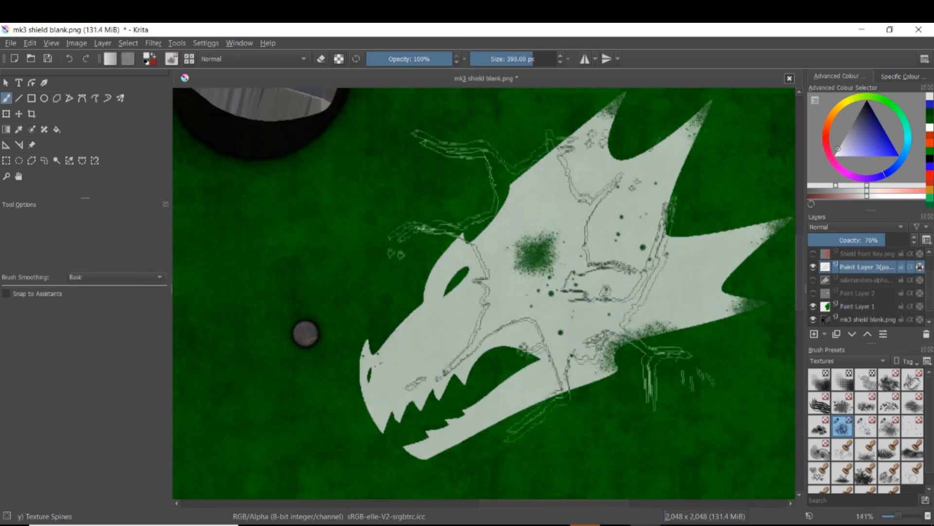
{"action": "left_click", "coordinate": [402, 60]}
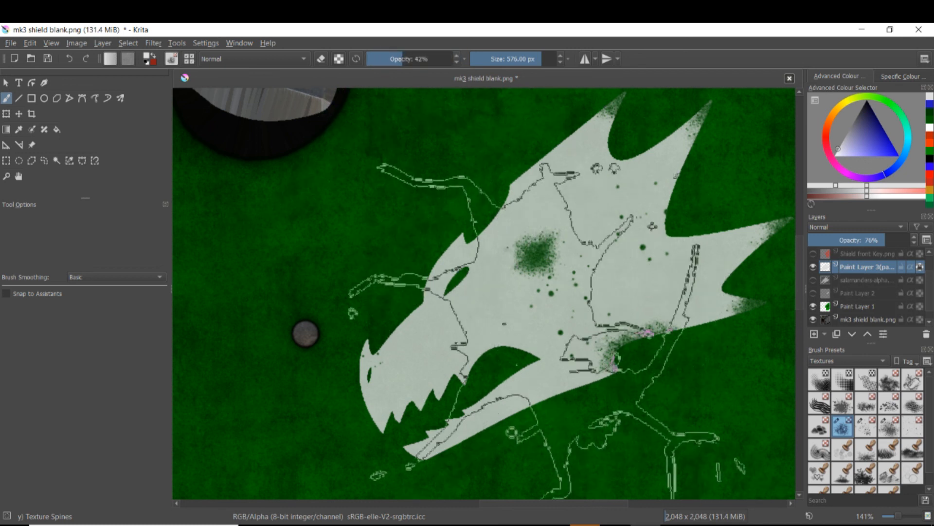
{"action": "key", "text": "e"}
{"action": "left_click", "coordinate": [548, 283]}
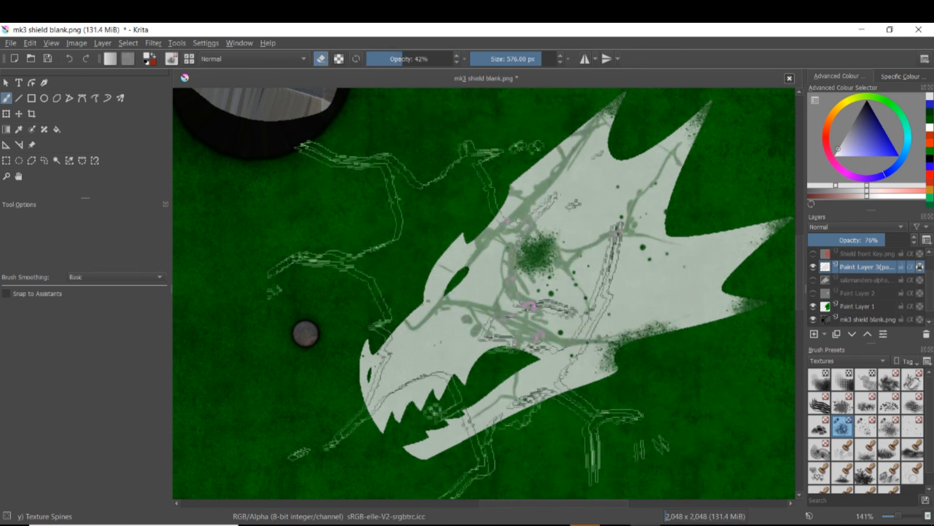
{"action": "scroll", "coordinate": [569, 280], "scroll_direction": "up", "scroll_amount": 1}
{"action": "scroll", "coordinate": [568, 282], "scroll_direction": "down", "scroll_amount": 3}
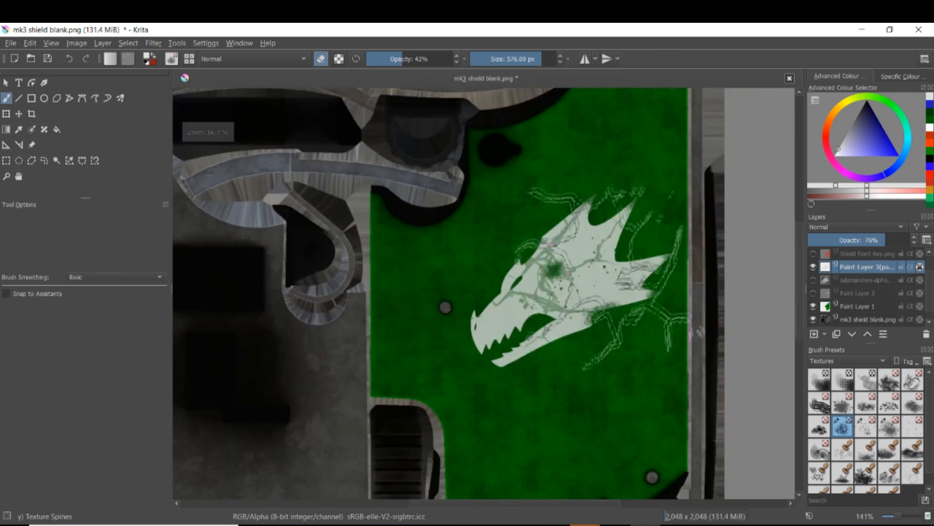
{"action": "left_click_drag", "start_coordinate": [665, 293], "coordinate": [568, 244]}
{"action": "key", "text": "ctrl+z"}
Step: Erase a broad grungy patch over the dragon's cheek and jaw with the Texture Big brush at 435 px
{"action": "left_click", "coordinate": [890, 379]}
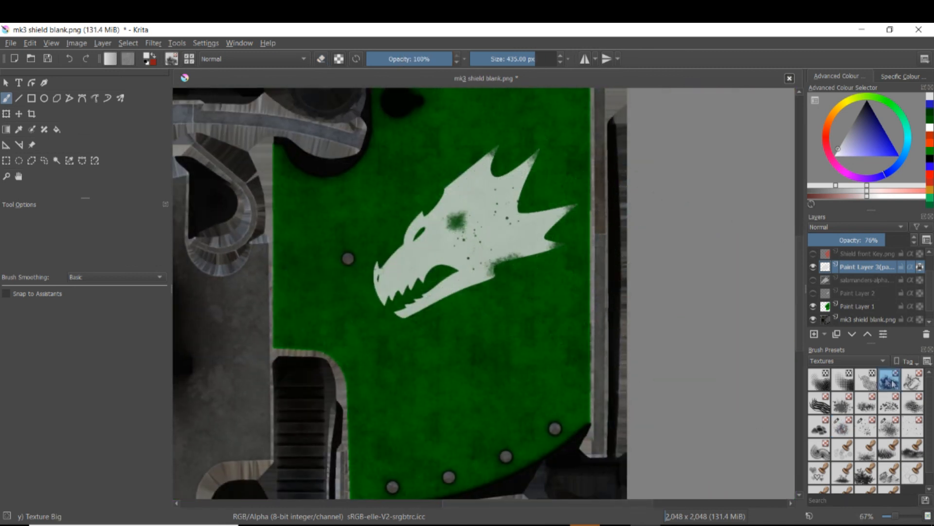
{"action": "key", "text": "e"}
{"action": "left_click", "coordinate": [441, 265]}
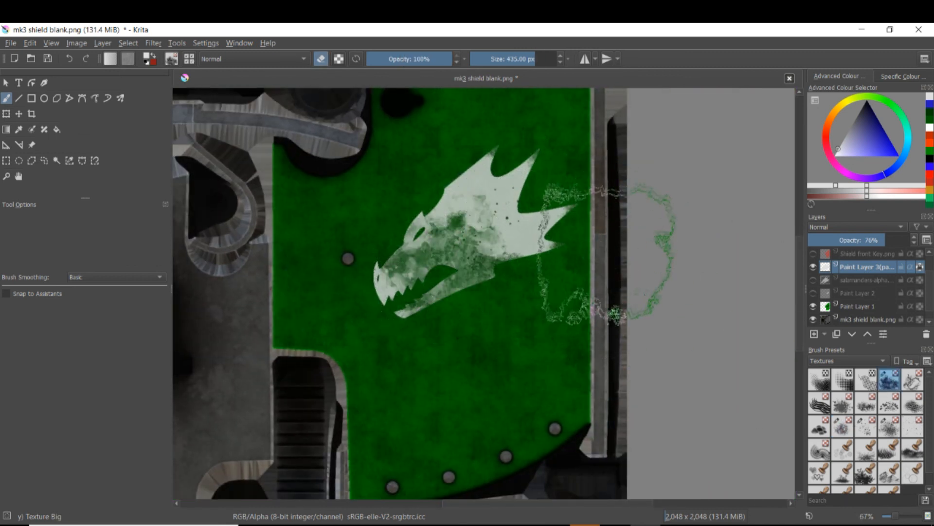
Step: Examine the weathered dragon emblem up close and in the context of the whole shield texture
{"action": "scroll", "coordinate": [462, 222], "scroll_direction": "up", "scroll_amount": 1}
{"action": "scroll", "coordinate": [666, 305], "scroll_direction": "down", "scroll_amount": 2}
{"action": "mouse_move", "coordinate": [666, 304]}
{"action": "left_mouse_down"}
{"action": "mouse_move", "coordinate": [605, 252]}
{"action": "mouse_move", "coordinate": [660, 306]}
{"action": "left_mouse_up"}
{"action": "scroll", "coordinate": [623, 257], "scroll_direction": "up", "scroll_amount": 2}
{"action": "scroll", "coordinate": [515, 268], "scroll_direction": "up", "scroll_amount": 2}
{"action": "left_click_drag", "start_coordinate": [515, 267], "coordinate": [573, 317]}
{"action": "scroll", "coordinate": [525, 285], "scroll_direction": "down", "scroll_amount": 1}
{"action": "scroll", "coordinate": [550, 340], "scroll_direction": "down", "scroll_amount": 2}
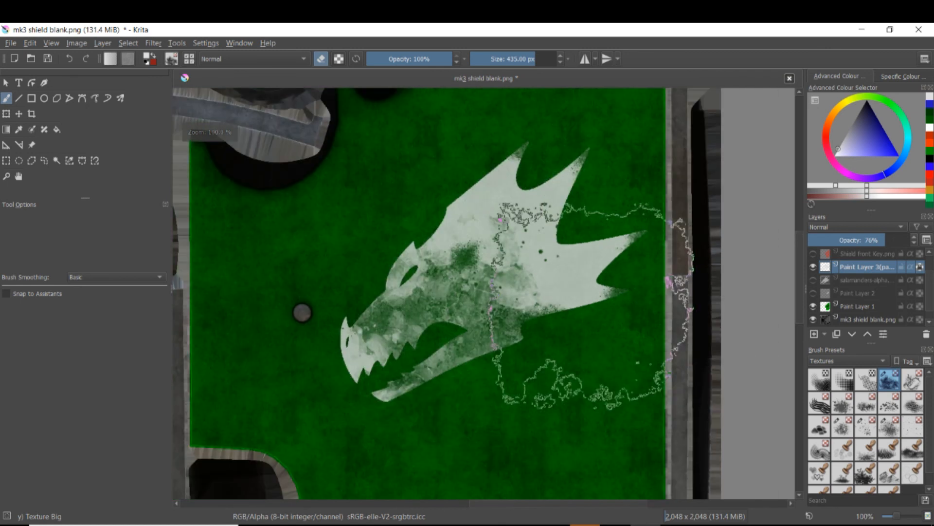
{"action": "left_click_drag", "start_coordinate": [563, 375], "coordinate": [584, 250]}
{"action": "scroll", "coordinate": [694, 383], "scroll_direction": "down", "scroll_amount": 3}
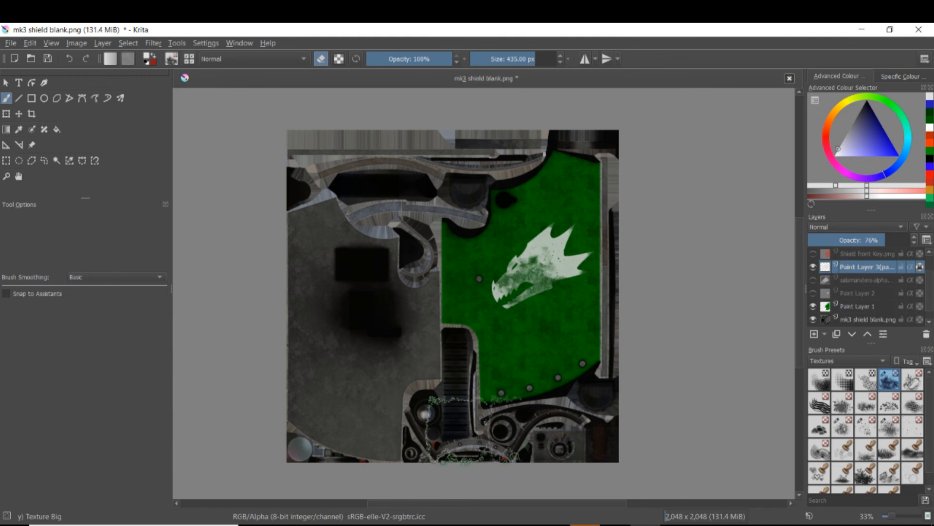
Step: Show the red Shield front Key layer over the shield texture
{"action": "left_click", "coordinate": [861, 253]}
{"action": "left_click", "coordinate": [813, 281]}
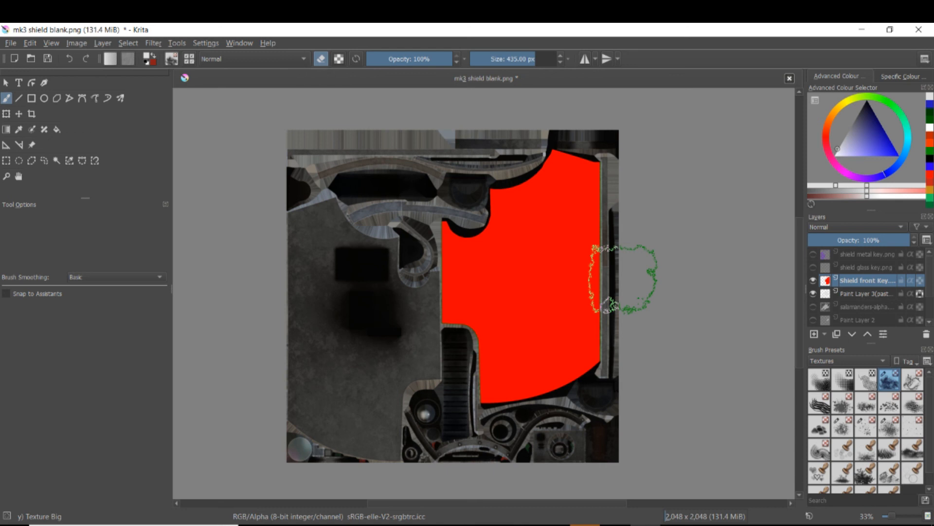
{"action": "scroll", "coordinate": [823, 271], "scroll_direction": "down", "scroll_amount": 1}
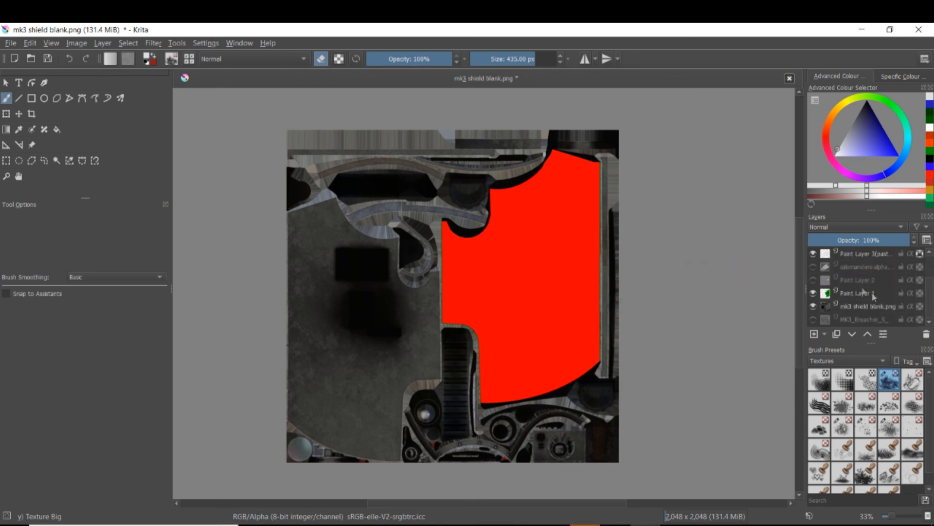
Step: Show the original MK3_Breacher texture layer by itself, with the blank shield, paint and key layers hidden
{"action": "left_click", "coordinate": [819, 318]}
{"action": "left_click", "coordinate": [813, 306]}
{"action": "left_click", "coordinate": [813, 320]}
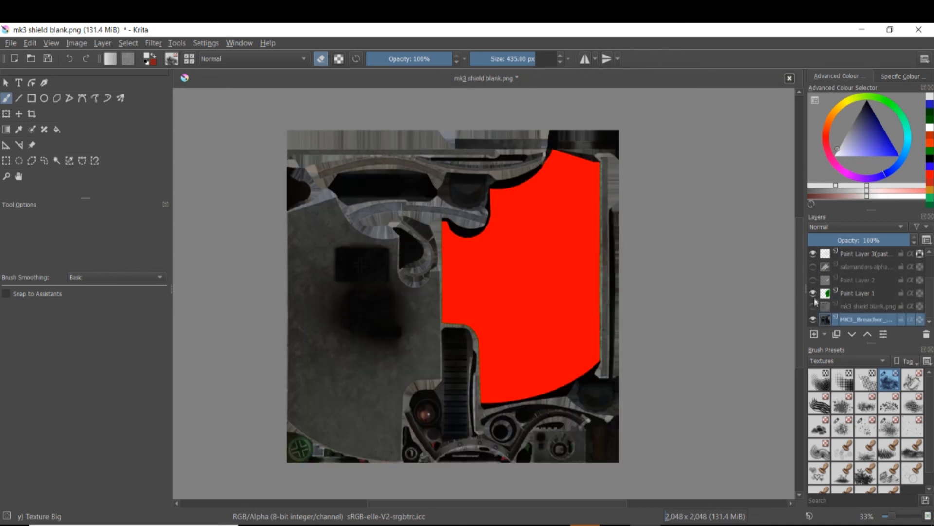
{"action": "scroll", "coordinate": [814, 290], "scroll_direction": "up", "scroll_amount": 1}
{"action": "left_click", "coordinate": [813, 294]}
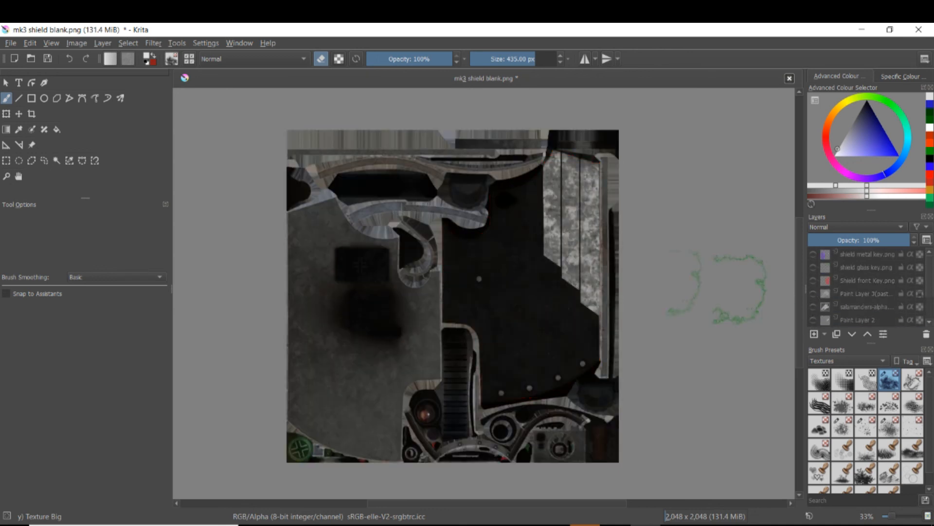